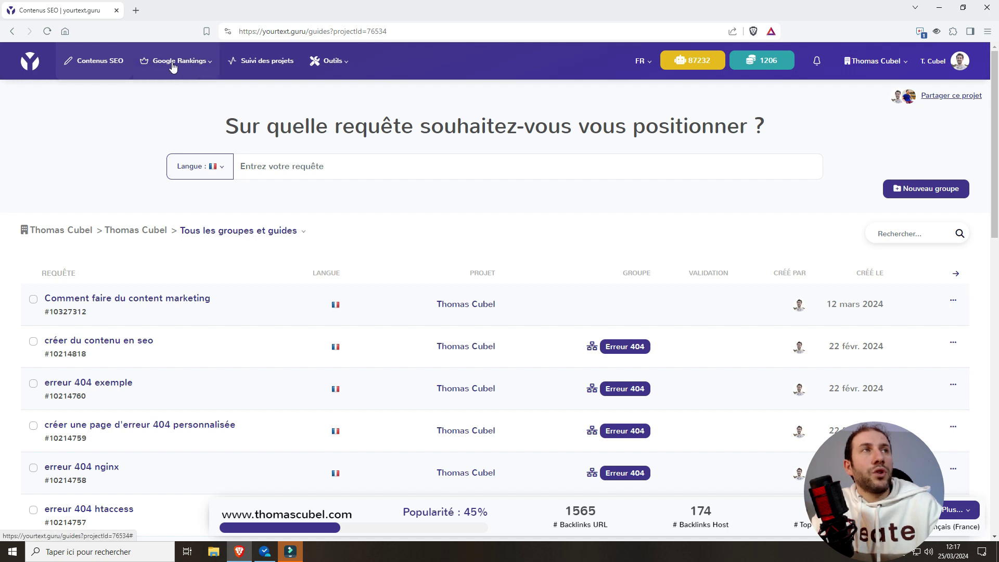
# - Open the site positioning page of Google Rankings and check the suggested websites and the available Google country versions
pyautogui.click(207, 61)
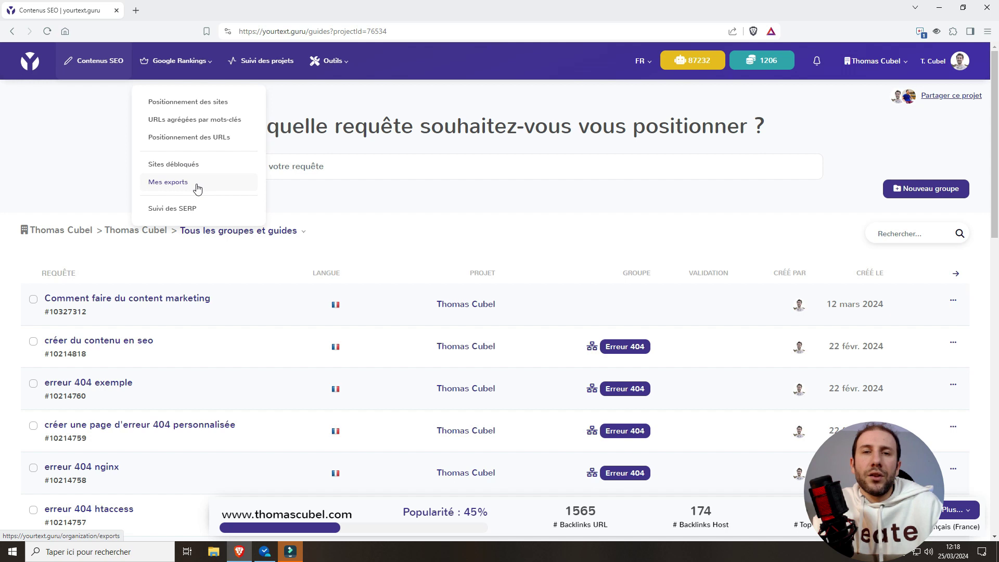
pyautogui.click(213, 107)
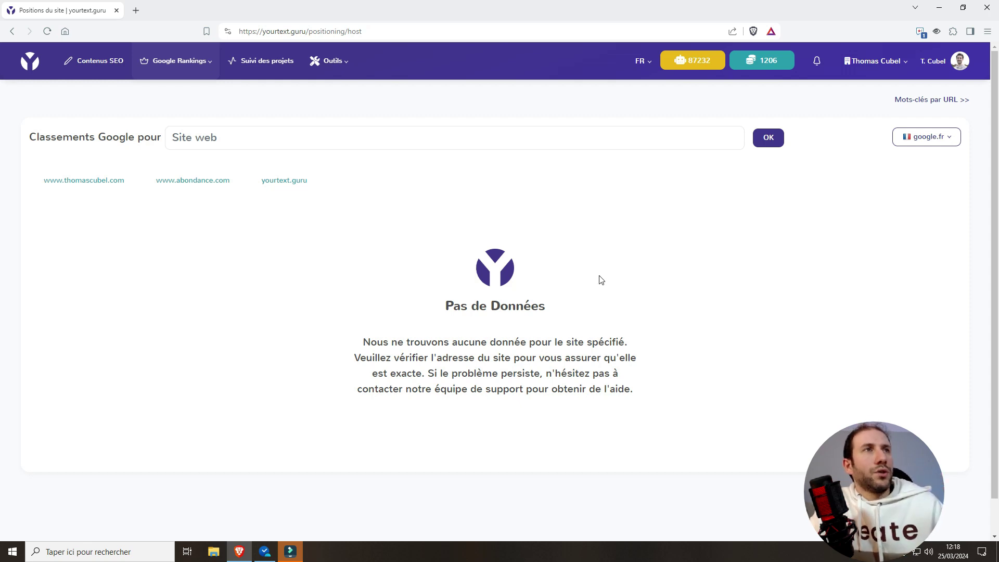
pyautogui.click(437, 138)
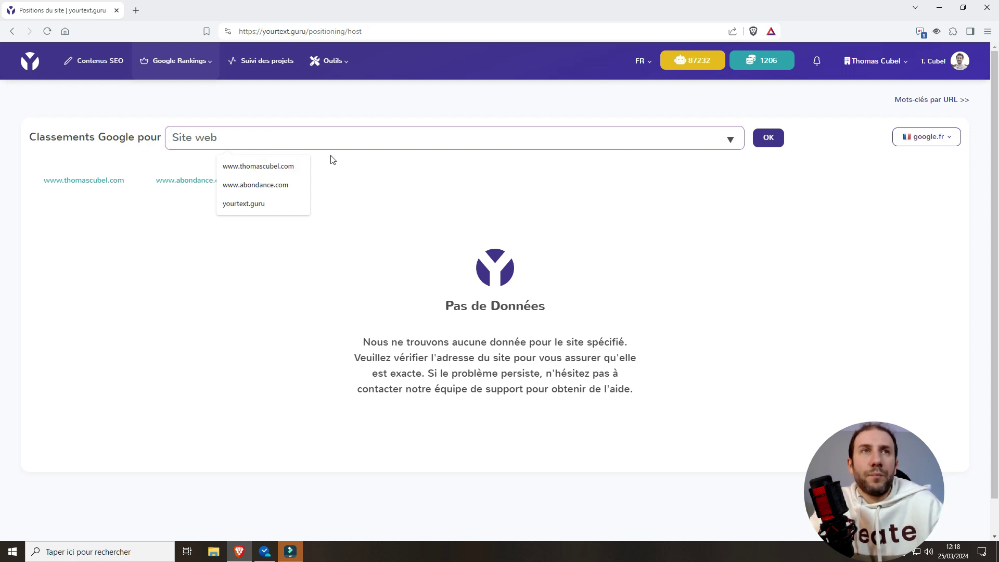
pyautogui.click(499, 229)
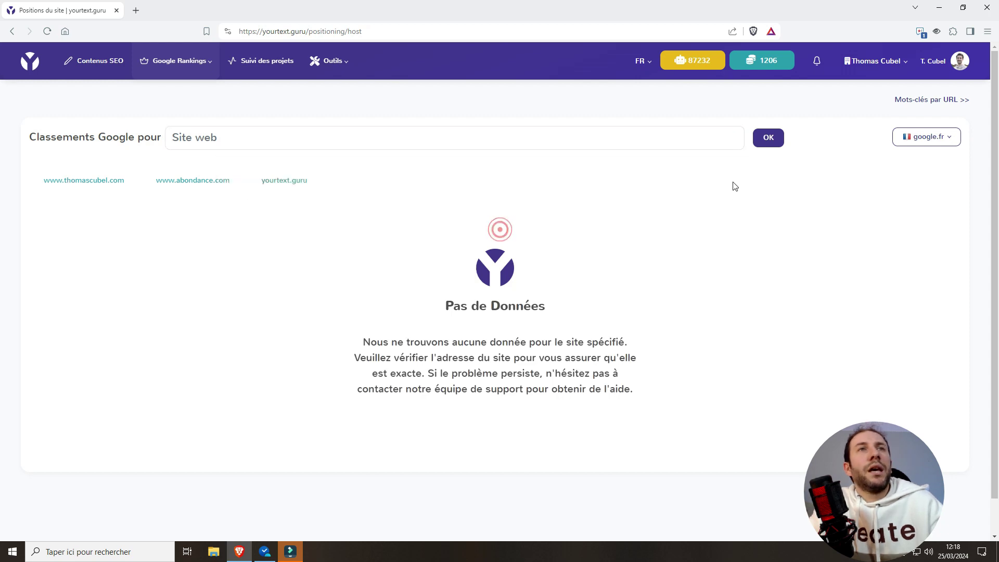
pyautogui.click(914, 136)
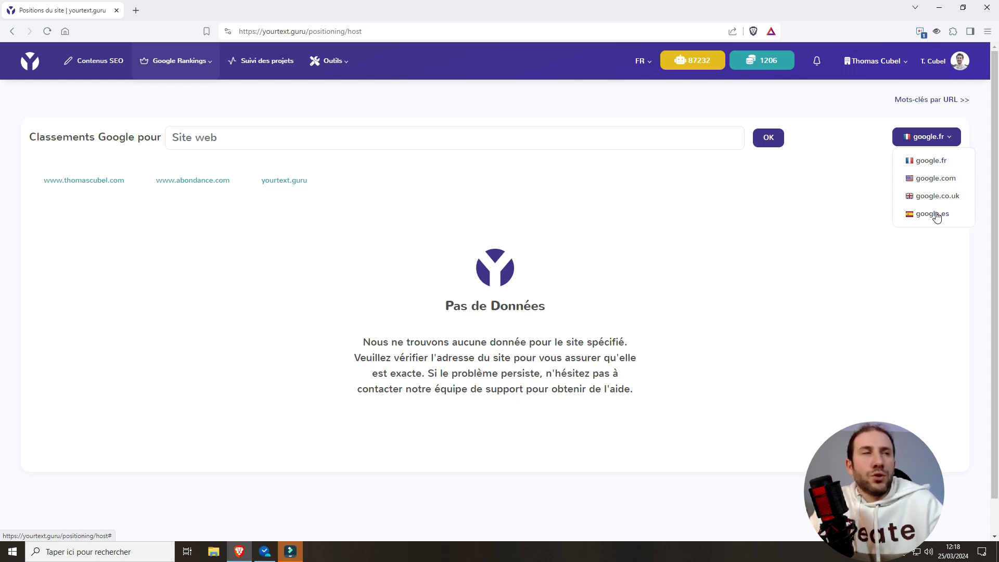
pyautogui.click(838, 227)
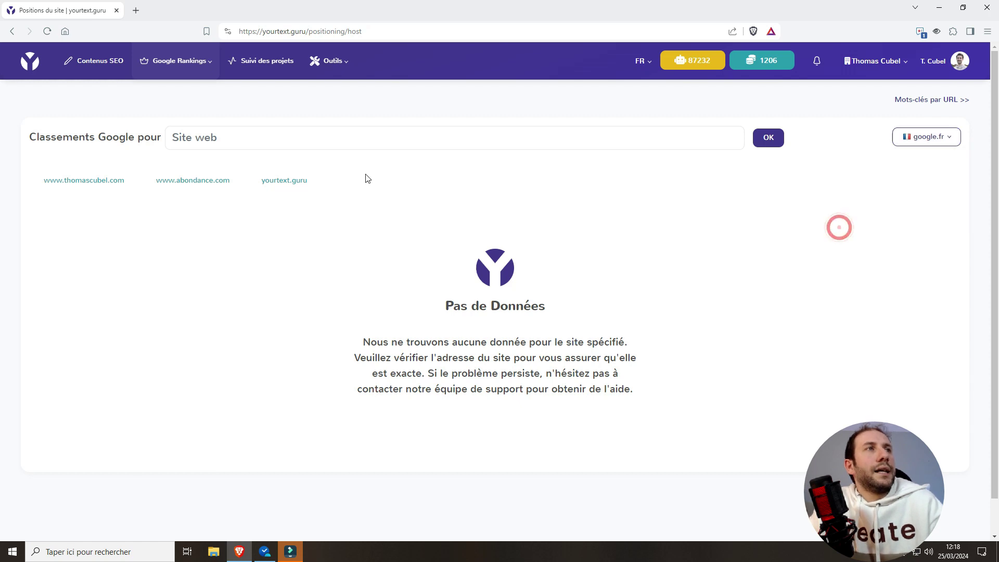
pyautogui.click(275, 147)
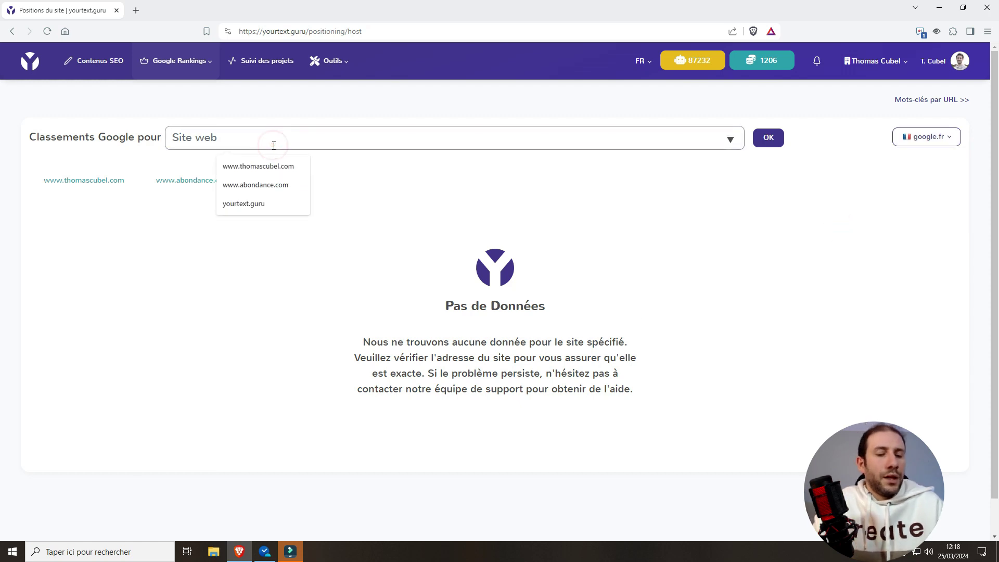
pyautogui.write('www.lefirag')
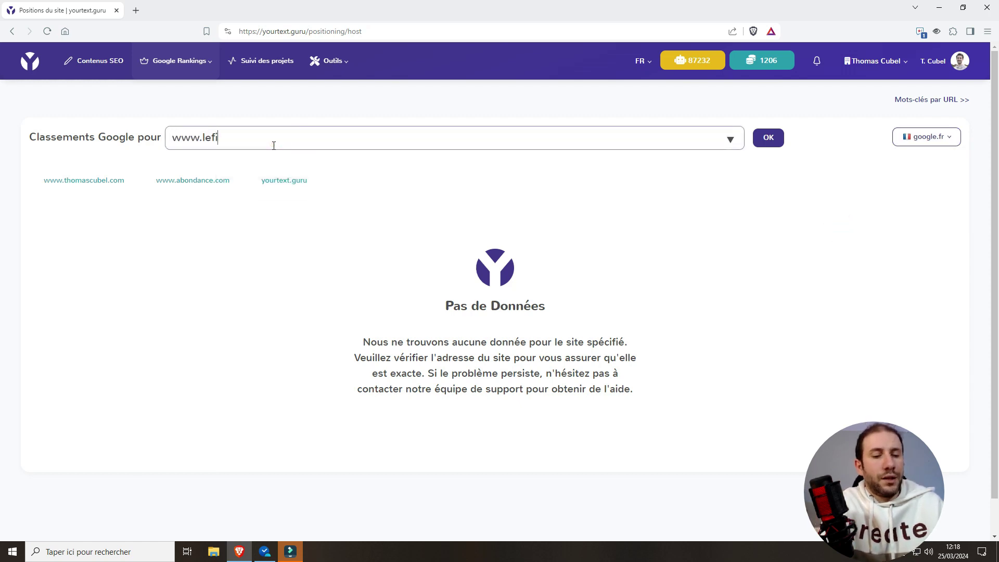
pyautogui.press('BackSpace')
pyautogui.press('BackSpace')
pyautogui.press('BackSpace')
pyautogui.write('gar')
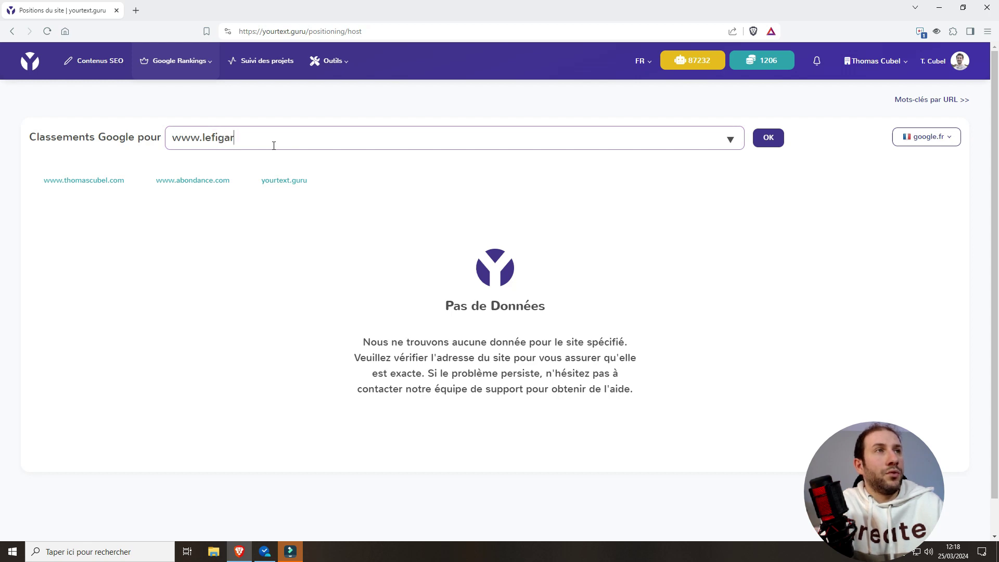
pyautogui.write('o.fr')
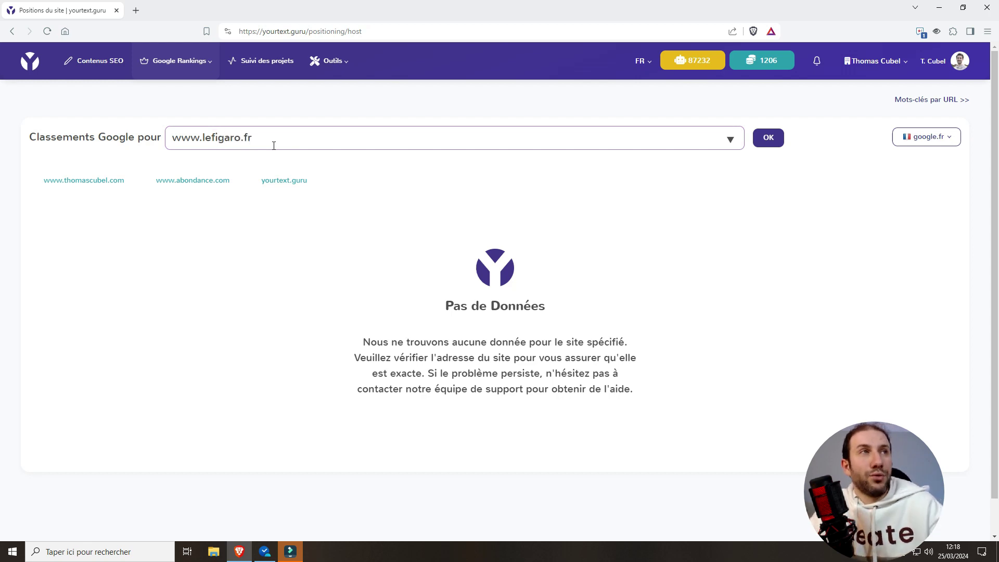
pyautogui.click(767, 137)
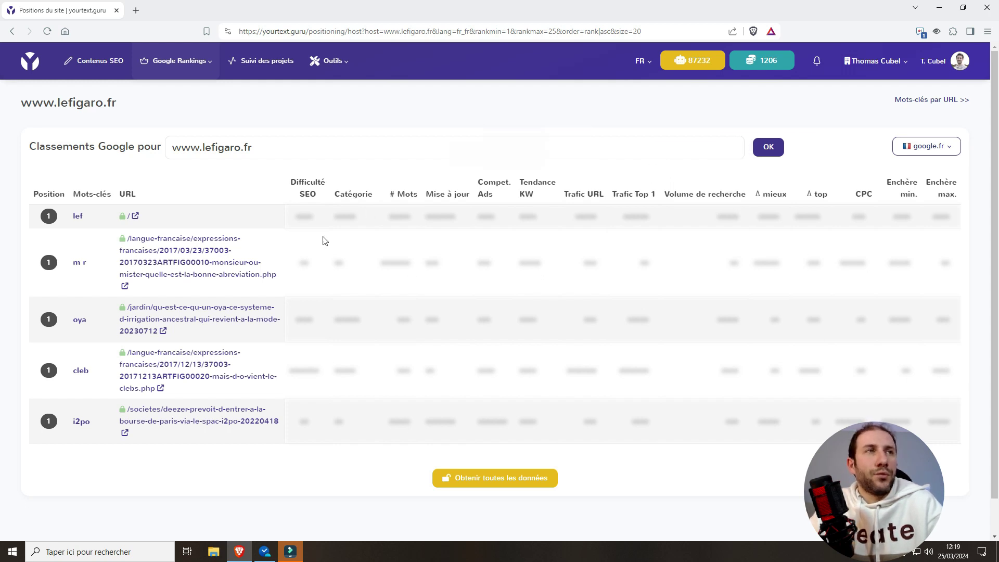
pyautogui.click(513, 483)
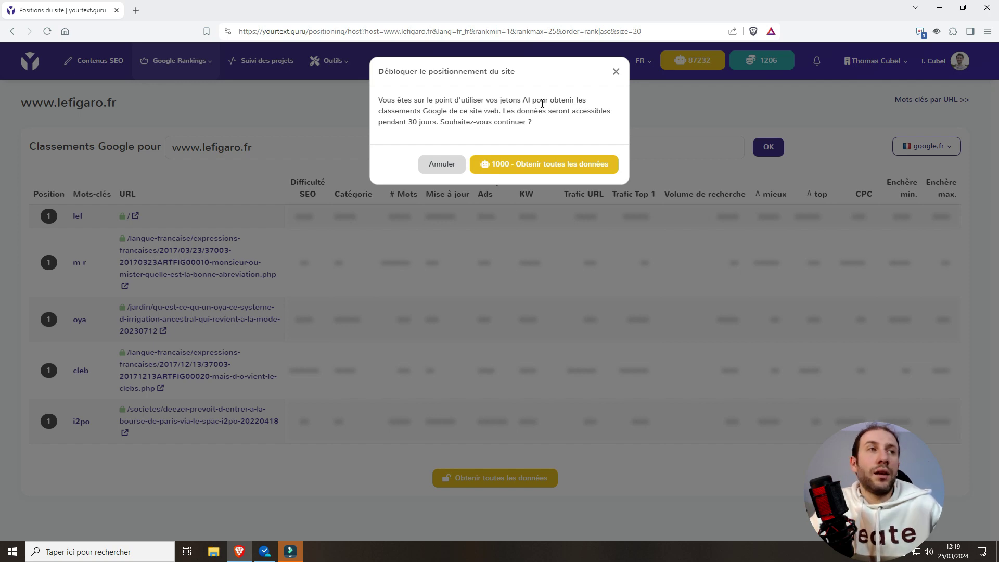
pyautogui.click(616, 72)
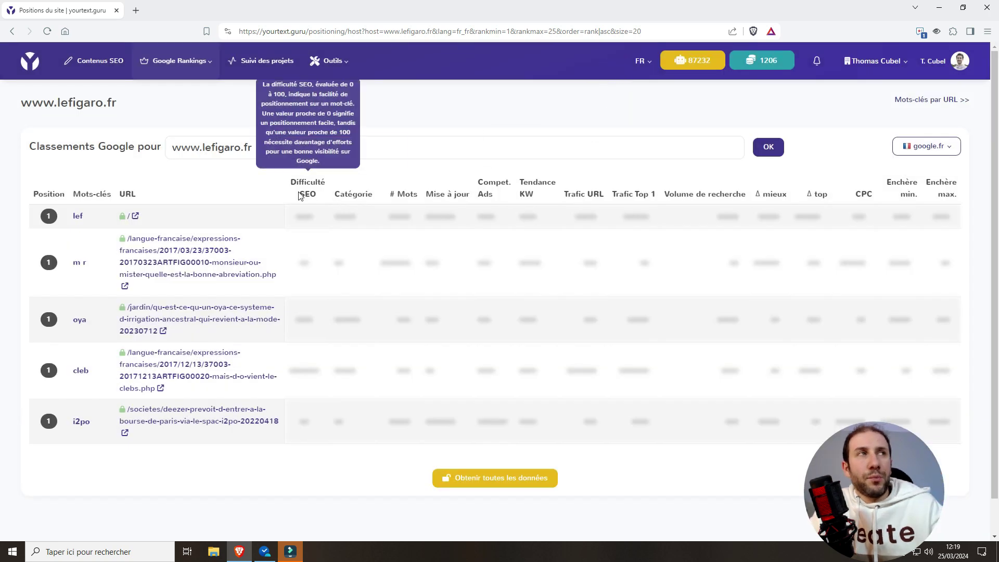
# - Return to the empty site search and open the rankings of the first suggested website, looking over its charts and keyword table
pyautogui.click(12, 31)
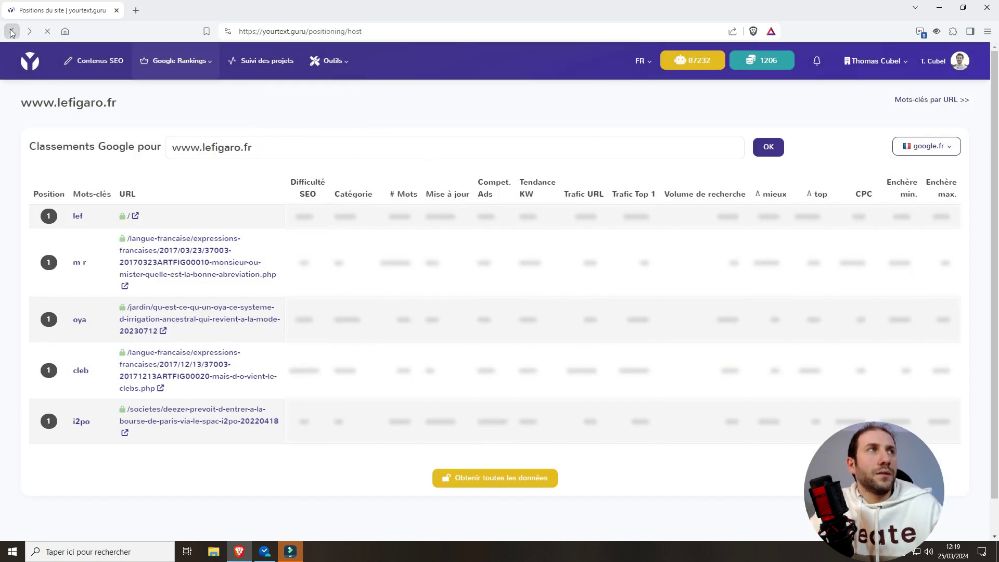
pyautogui.click(99, 181)
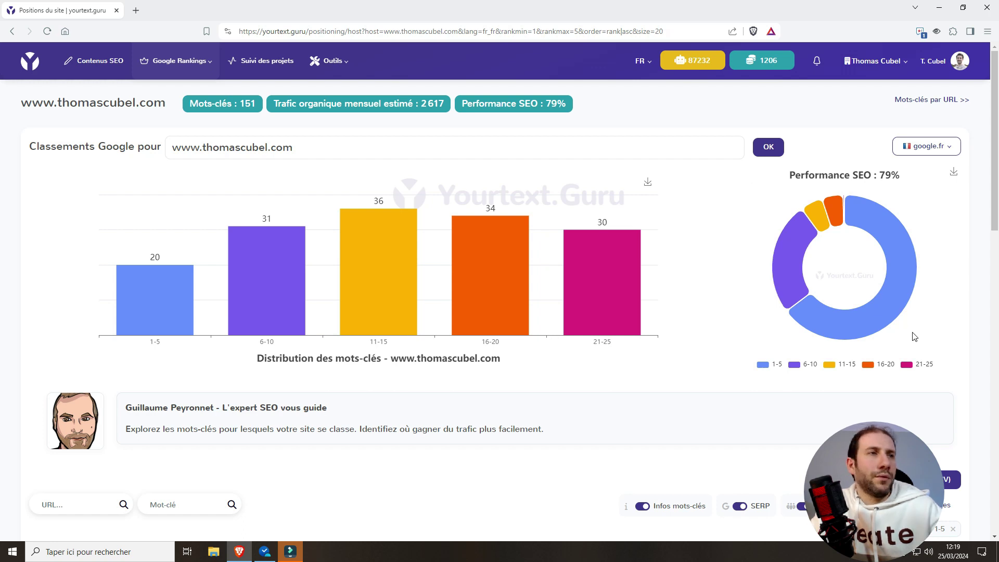
pyautogui.scroll(-5, 913, 336)
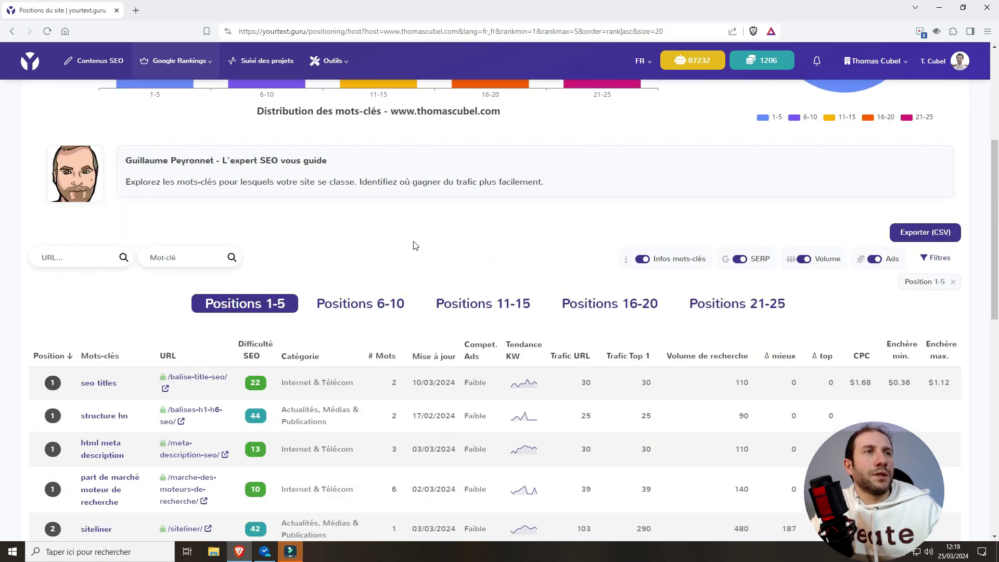
pyautogui.scroll(-5, 415, 244)
pyautogui.scroll(4, 729, 346)
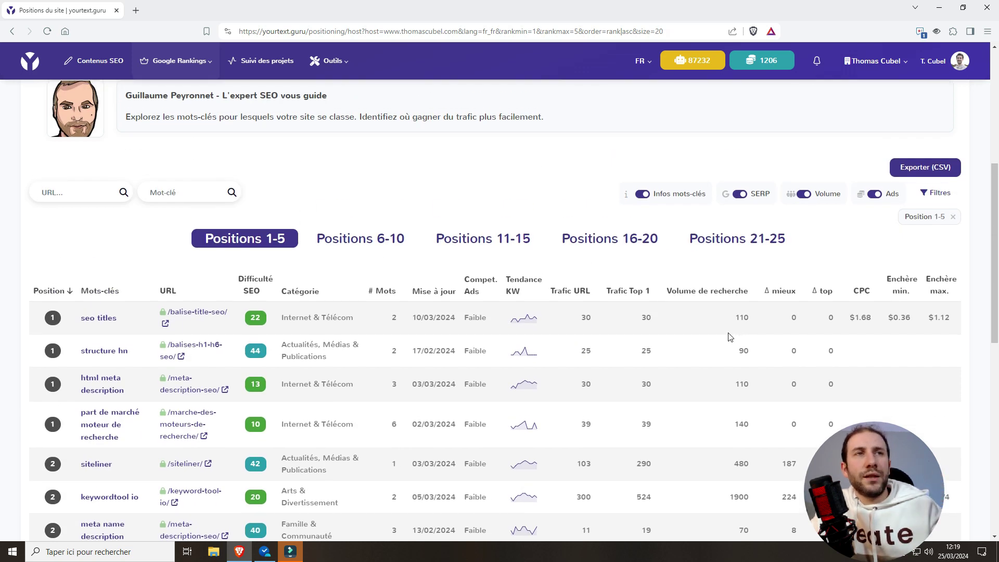
pyautogui.scroll(6, 729, 335)
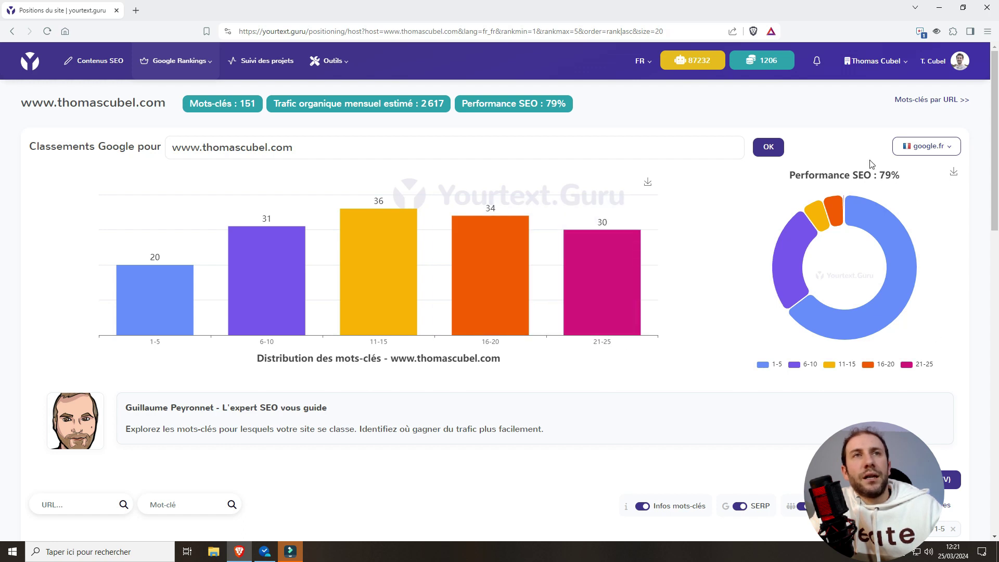
# - Examine the share of each position range in the Performance SEO chart
pyautogui.moveTo(918, 255)
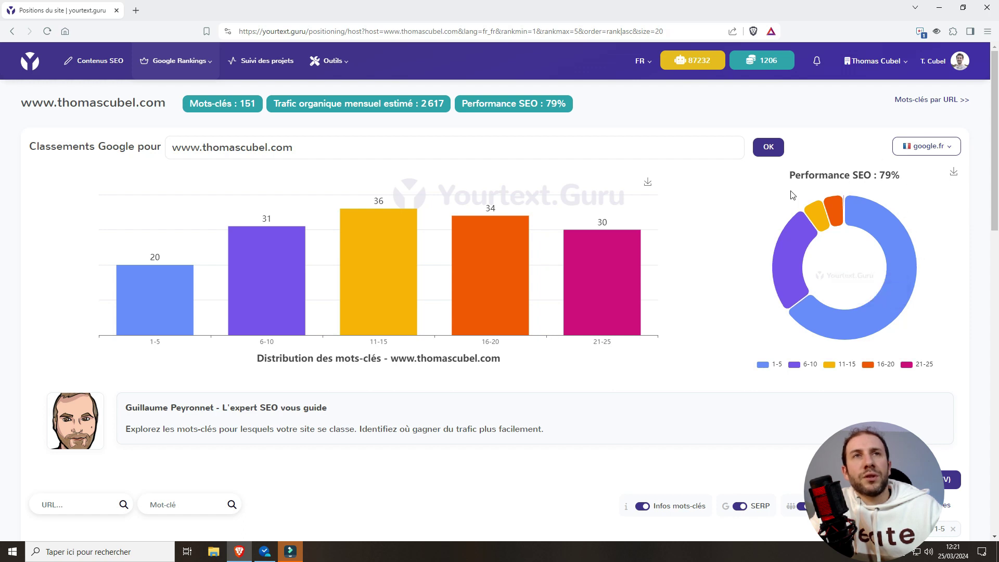
pyautogui.moveTo(879, 214)
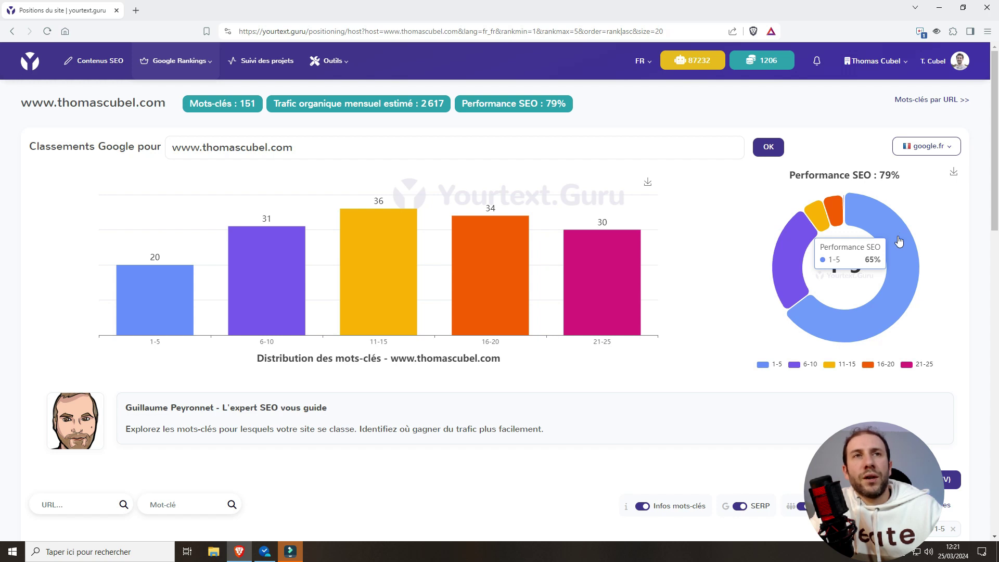
pyautogui.moveTo(792, 254)
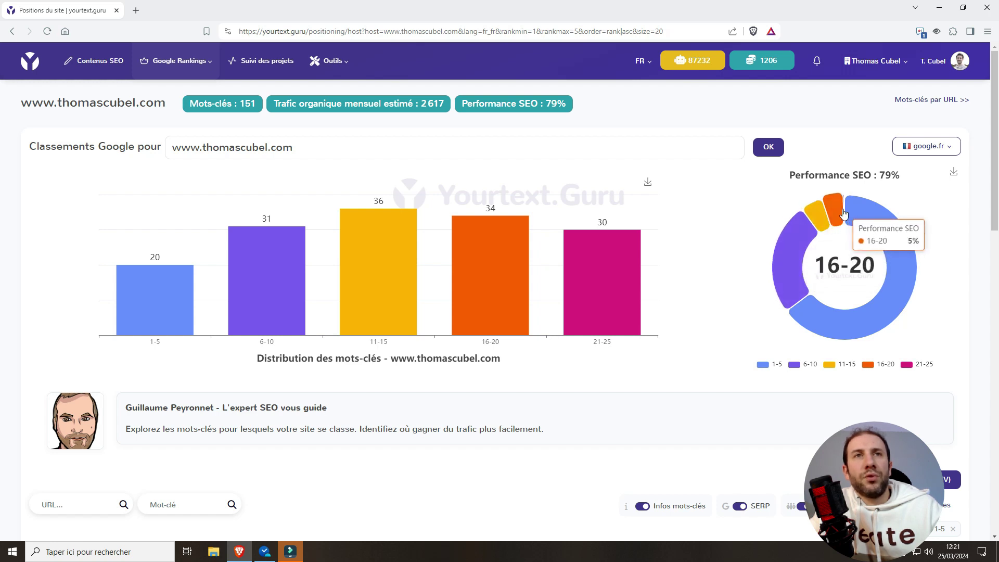
# - Examine the Positions 1-5 keyword table and read the explanations of its Mise à jour and Trafic Top 1 columns
pyautogui.scroll(-1, 721, 333)
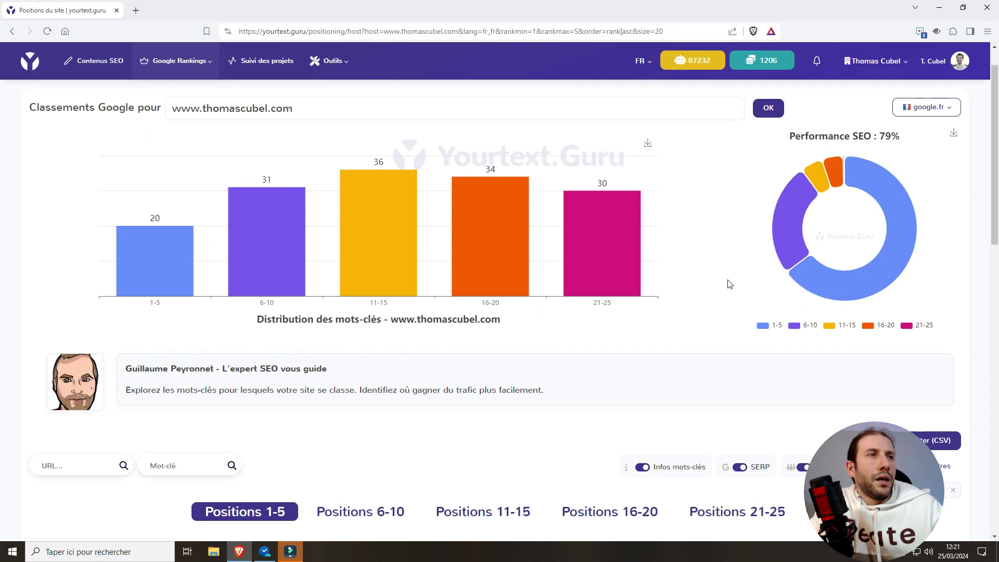
pyautogui.scroll(-2, 726, 283)
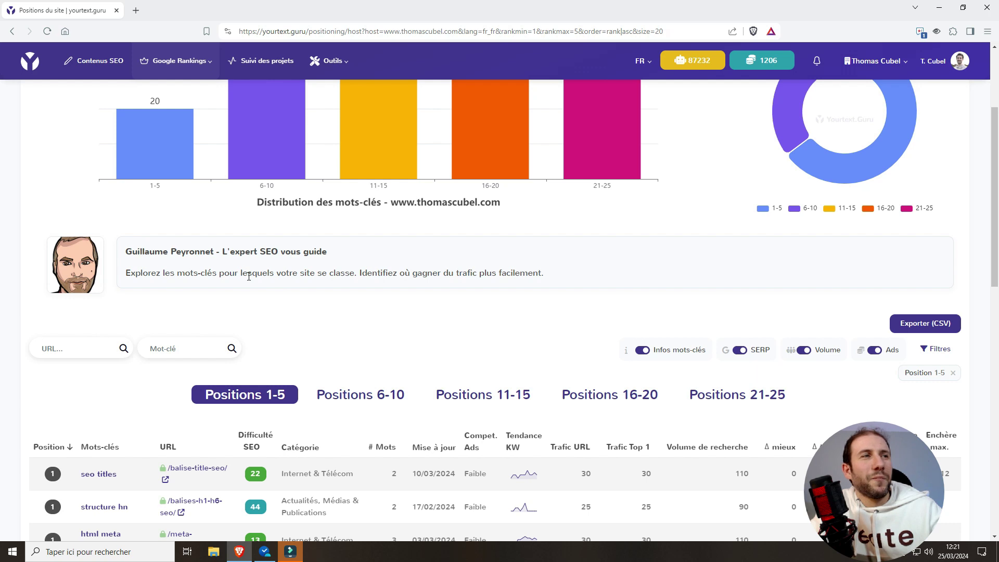
pyautogui.scroll(-1, 249, 276)
pyautogui.scroll(-3, 248, 276)
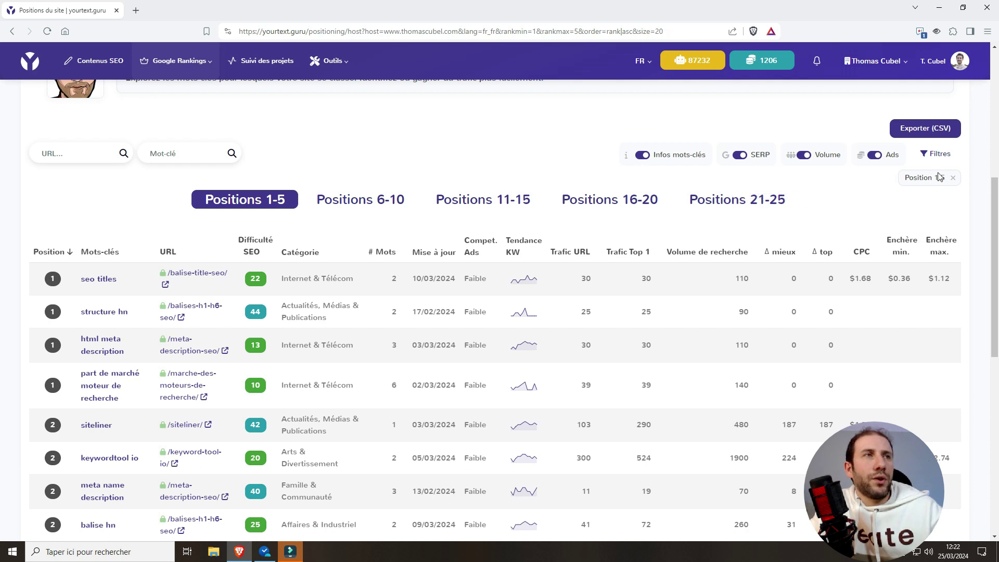
pyautogui.click(468, 205)
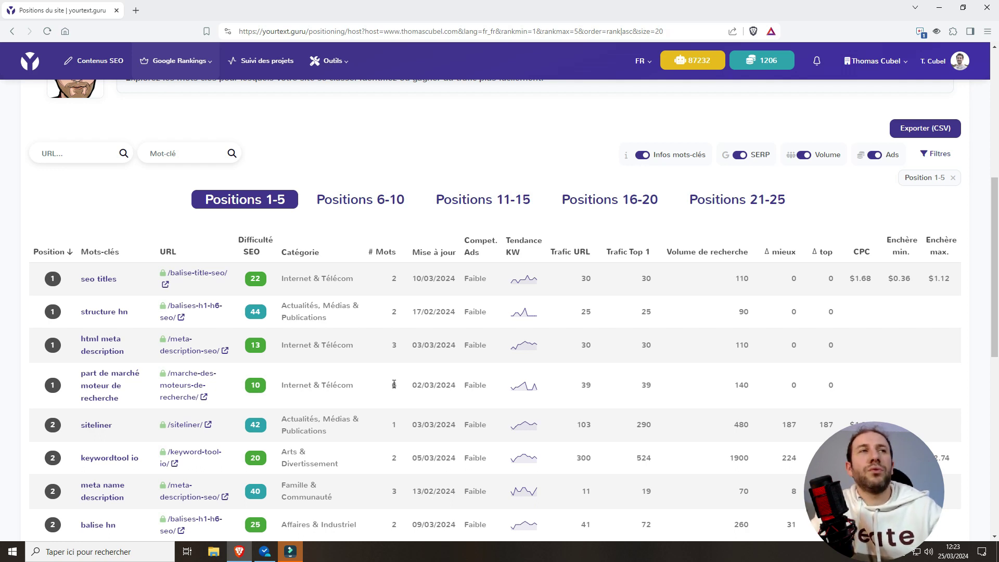
pyautogui.moveTo(435, 254)
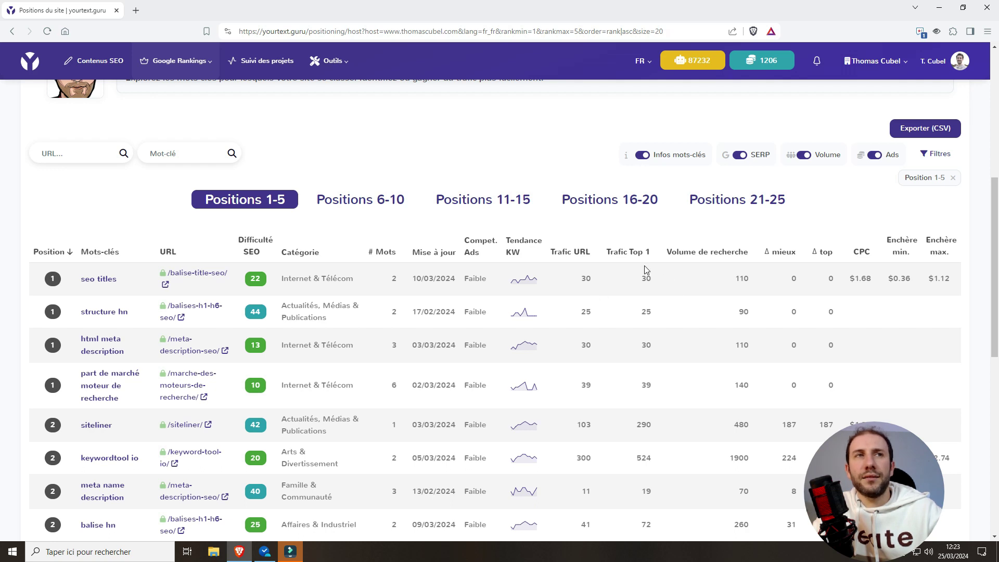
pyautogui.moveTo(639, 258)
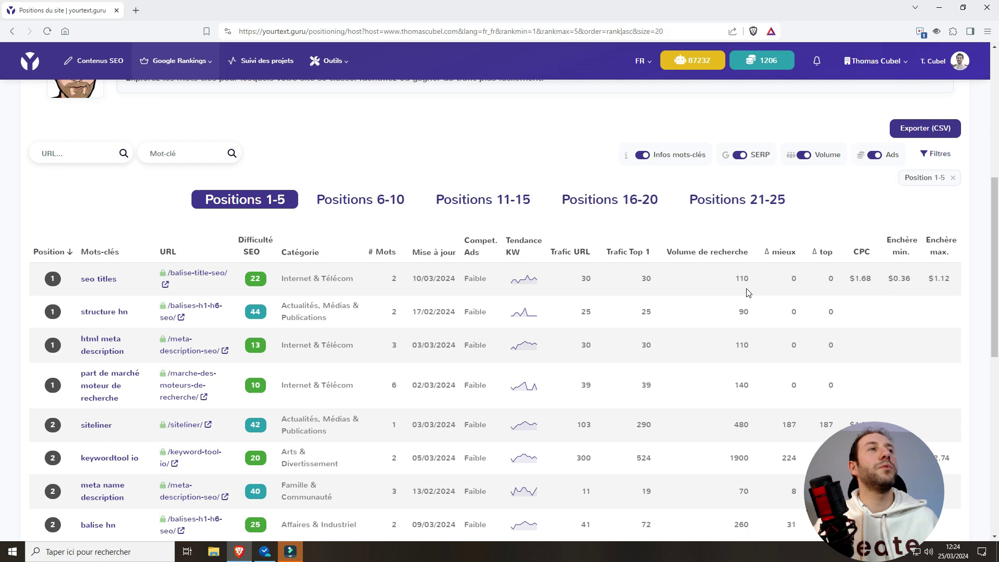
pyautogui.moveTo(633, 259)
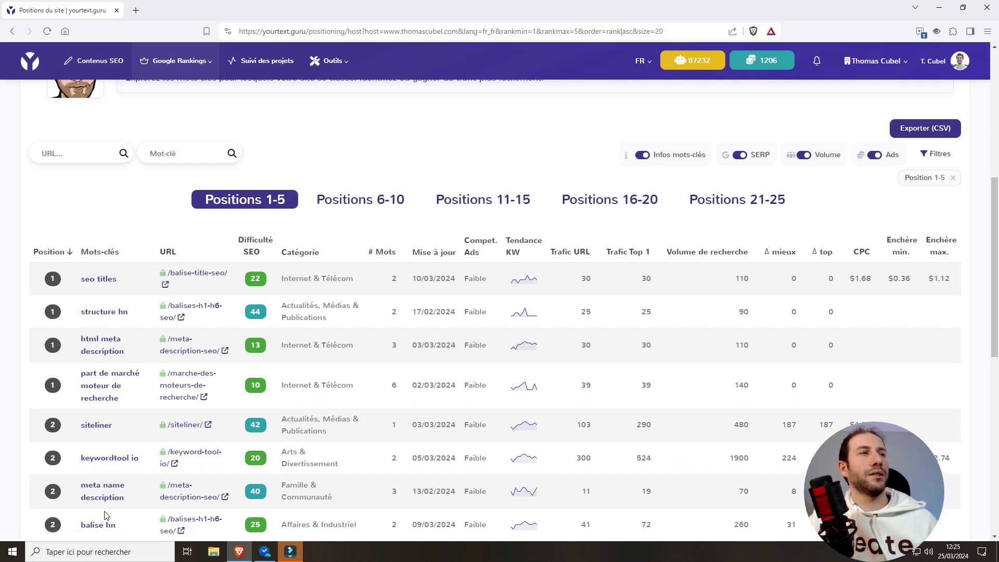
# - Compare the Trafic URL, Trafic Top 1 and Δ mieux figures of the keyword "keywordtool io"
pyautogui.moveTo(593, 458); pyautogui.dragTo(578, 458)
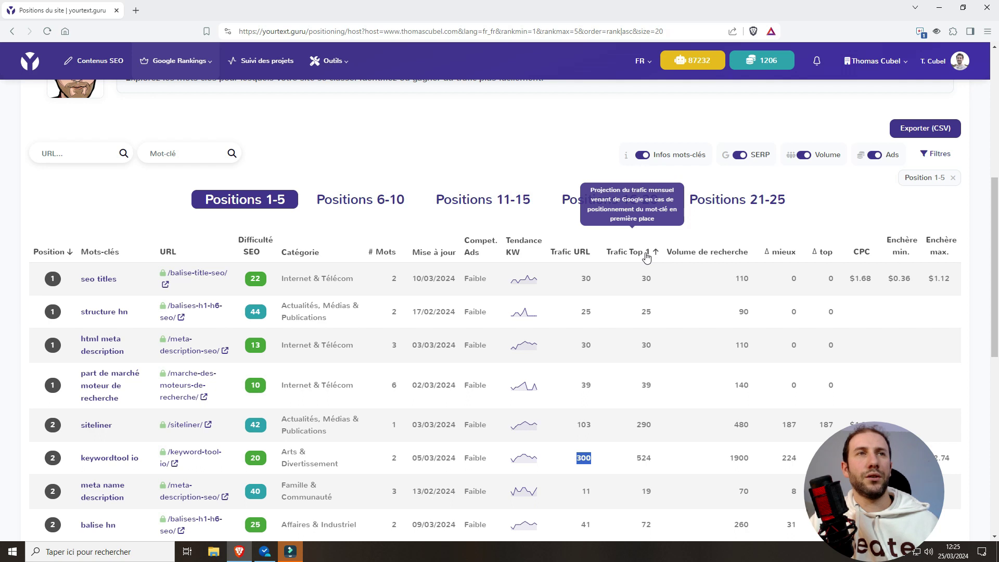
pyautogui.doubleClick(650, 458)
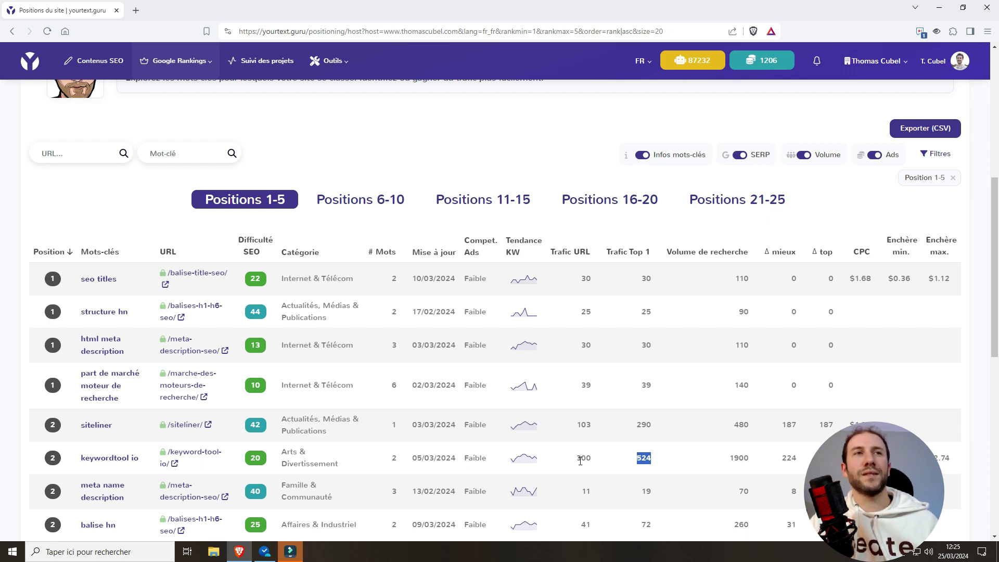
pyautogui.doubleClick(792, 458)
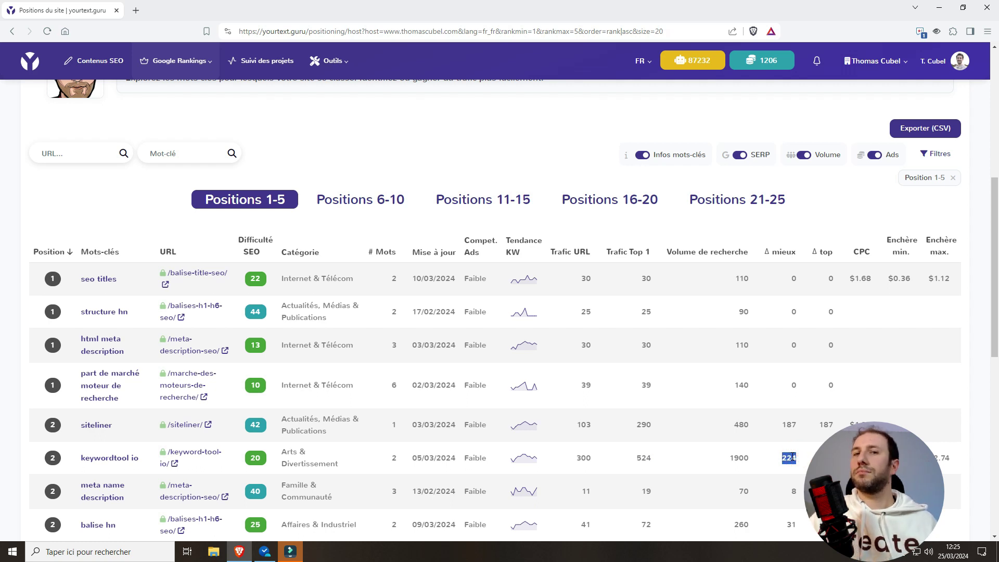
# - Check the meaning of Δ mieux and compare the Δ mieux and Δ top figures of the keyword "sitechecker"
pyautogui.moveTo(789, 254)
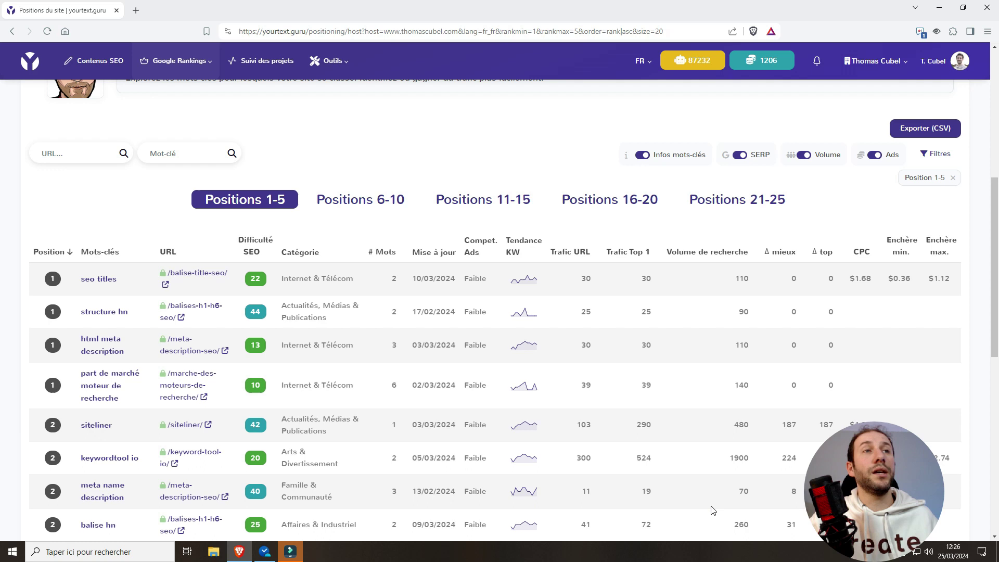
pyautogui.scroll(-9, 799, 374)
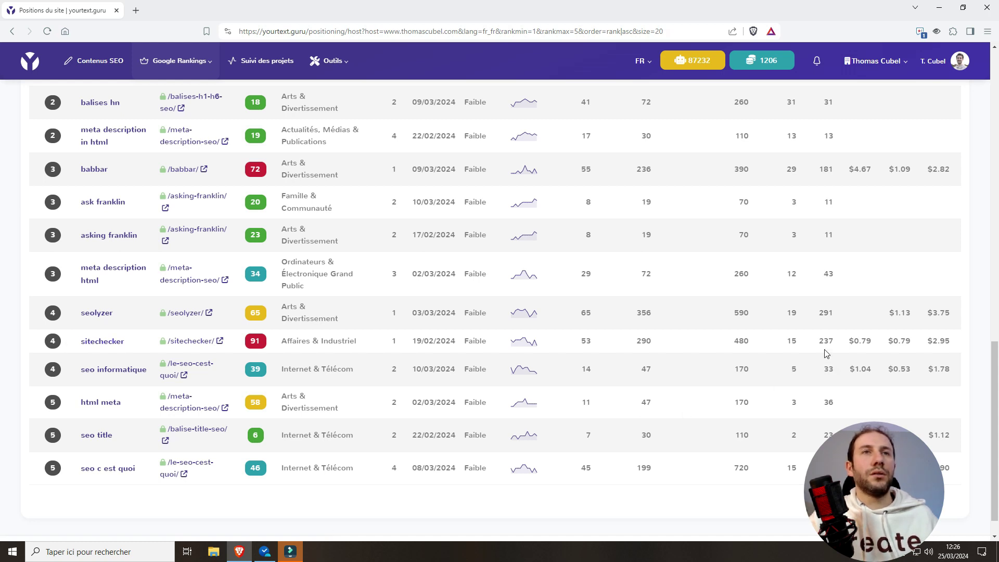
pyautogui.doubleClick(791, 341)
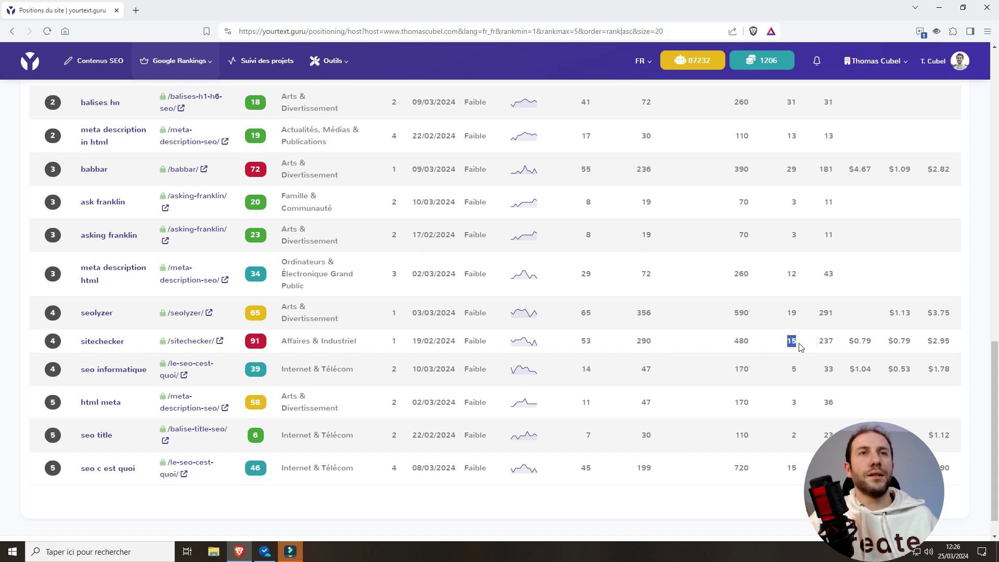
pyautogui.doubleClick(822, 341)
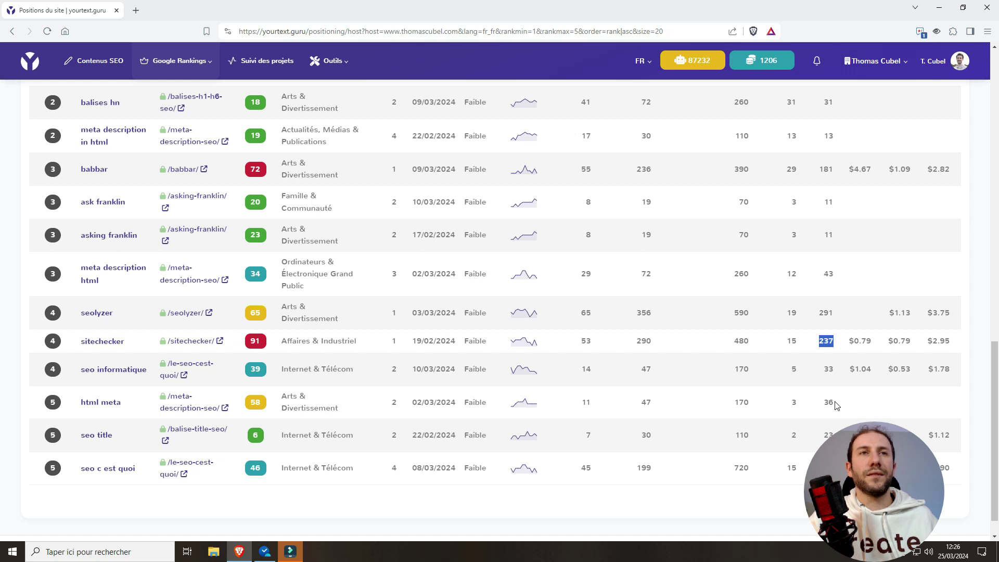
# - Examine the Enchère min. and Enchère max. columns of the Positions 1-5 keyword table
pyautogui.scroll(12, 836, 405)
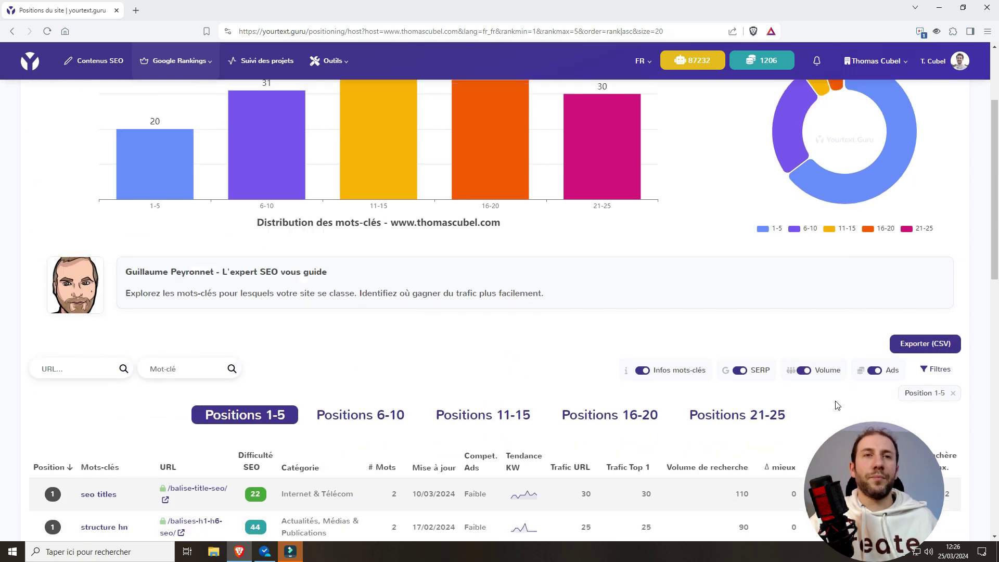
pyautogui.scroll(-5, 838, 405)
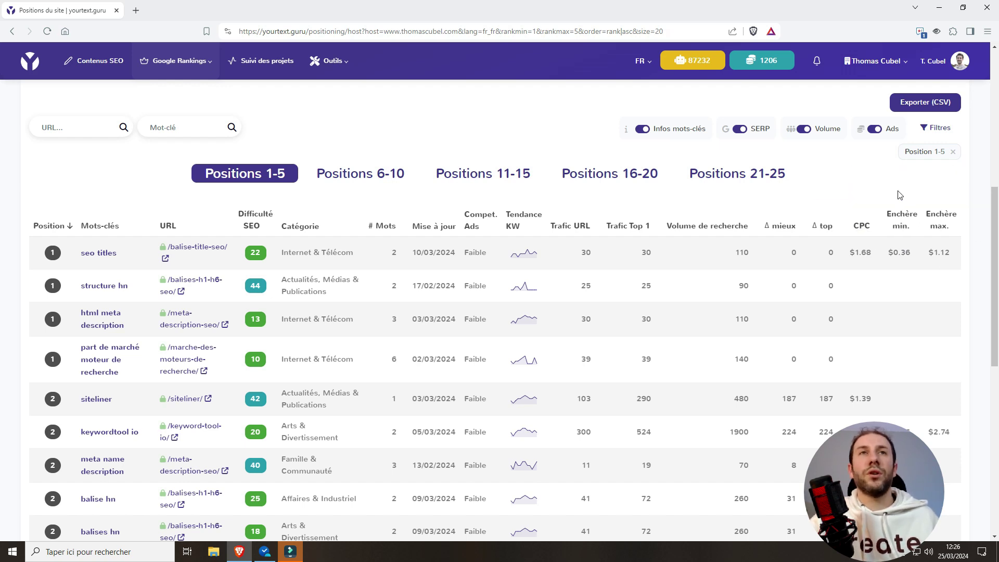
pyautogui.moveTo(894, 221)
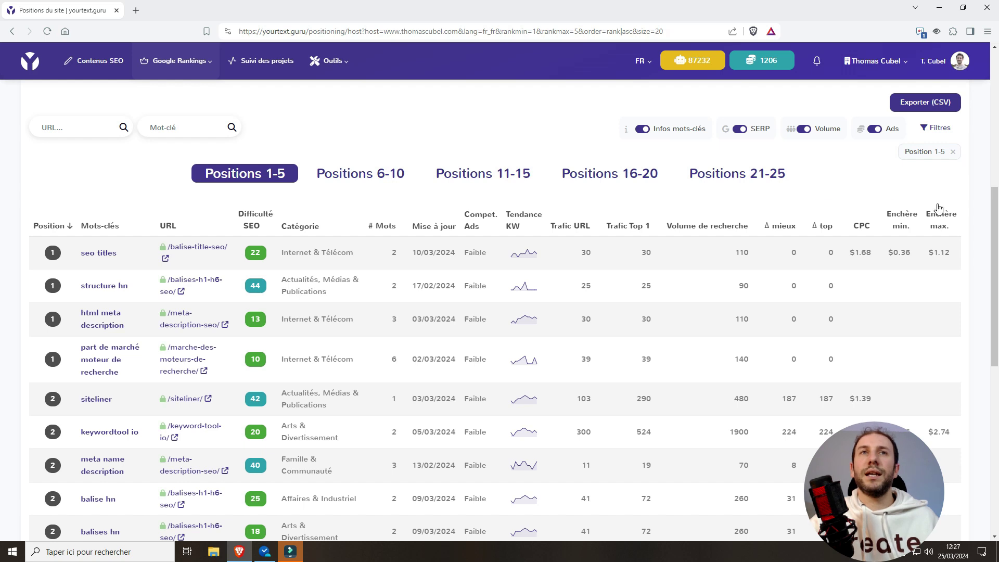
pyautogui.moveTo(932, 221)
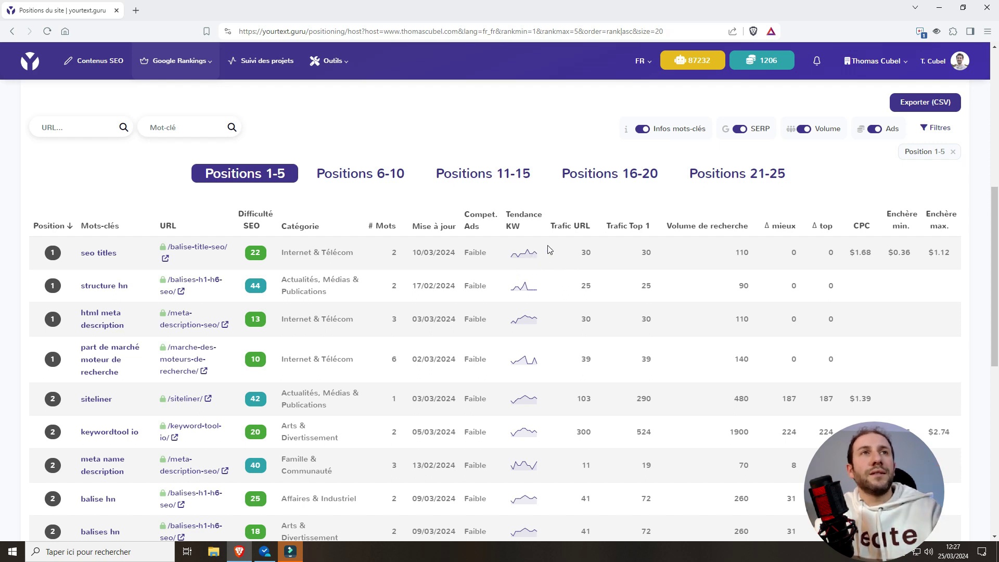
# - Hide the Infos mots-clés, SERP, Volume and Ads columns of the Positions 1-5 keyword table
pyautogui.scroll(2, 598, 257)
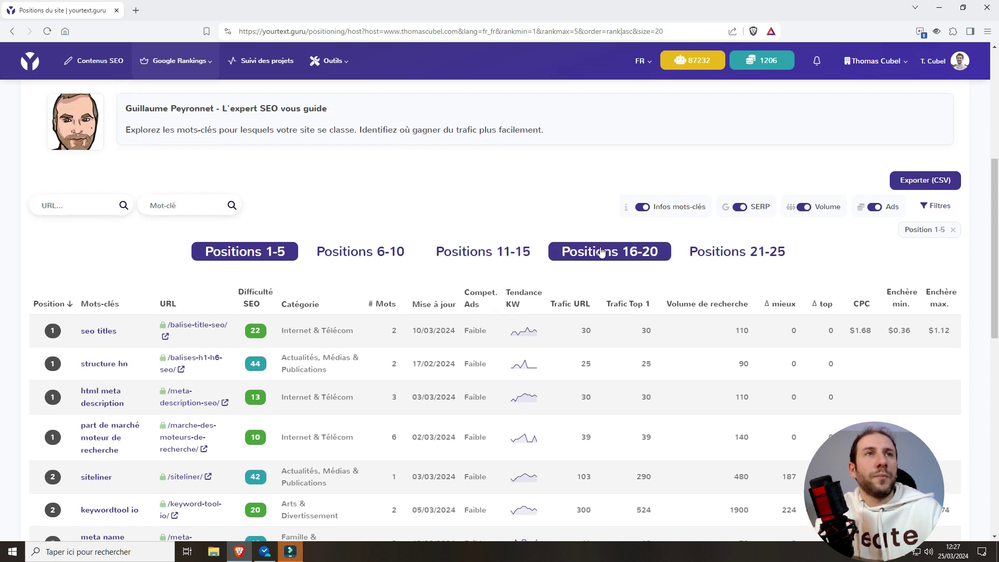
pyautogui.click(642, 208)
pyautogui.click(740, 207)
pyautogui.click(804, 207)
pyautogui.click(875, 207)
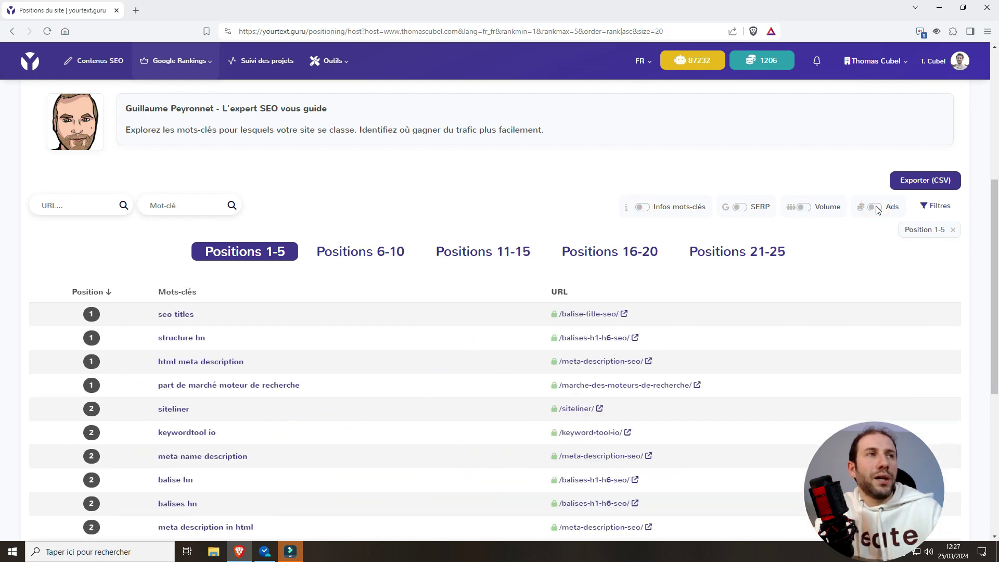
# - Show the Infos mots-clés, SERP, Volume and Ads columns in the keyword table again
pyautogui.click(643, 208)
pyautogui.click(741, 207)
pyautogui.click(804, 207)
pyautogui.click(875, 207)
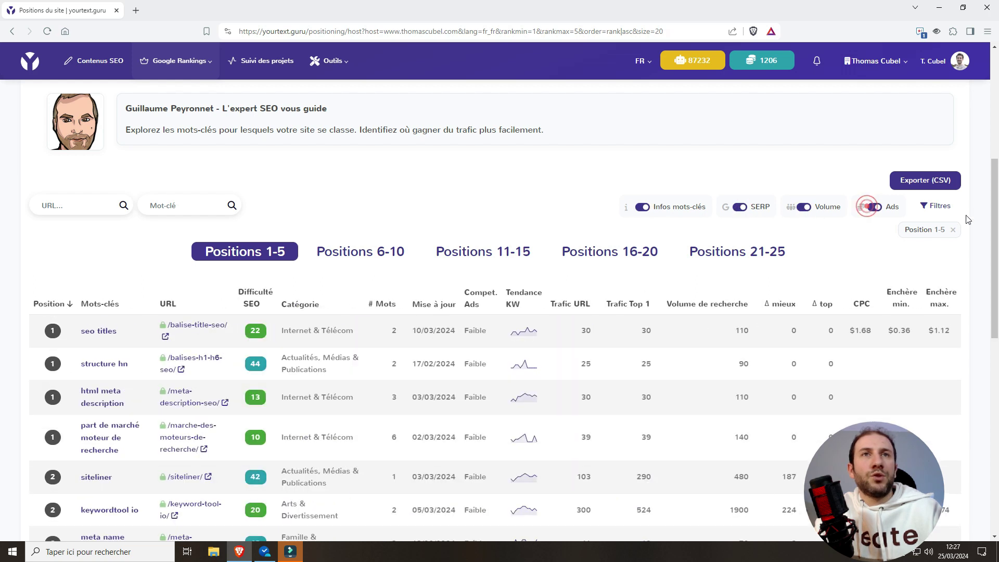
# - Review the criteria available in the advanced filters for the Positions 1-5 keywords, then close them without filtering
pyautogui.click(940, 207)
pyautogui.click(334, 222)
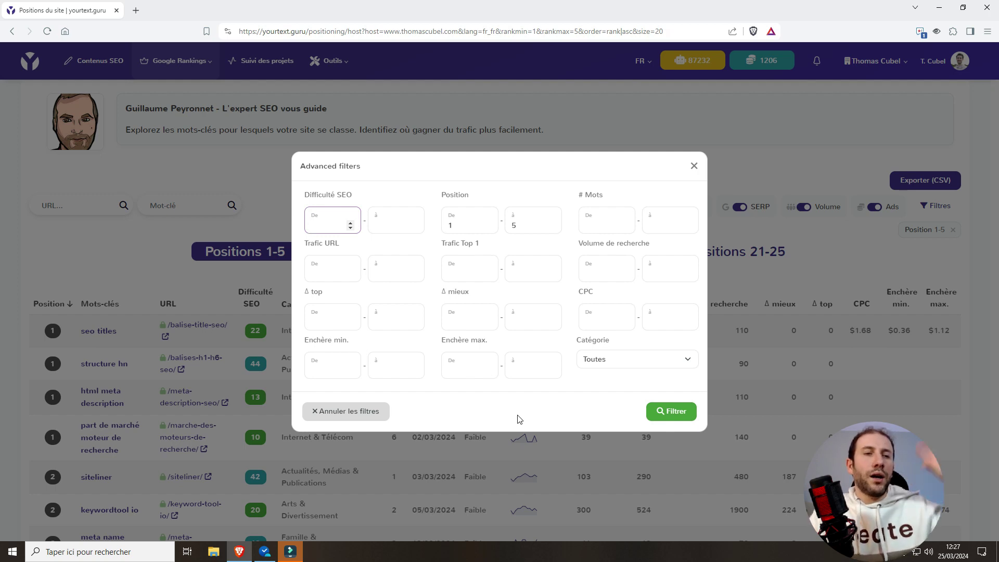
pyautogui.click(694, 165)
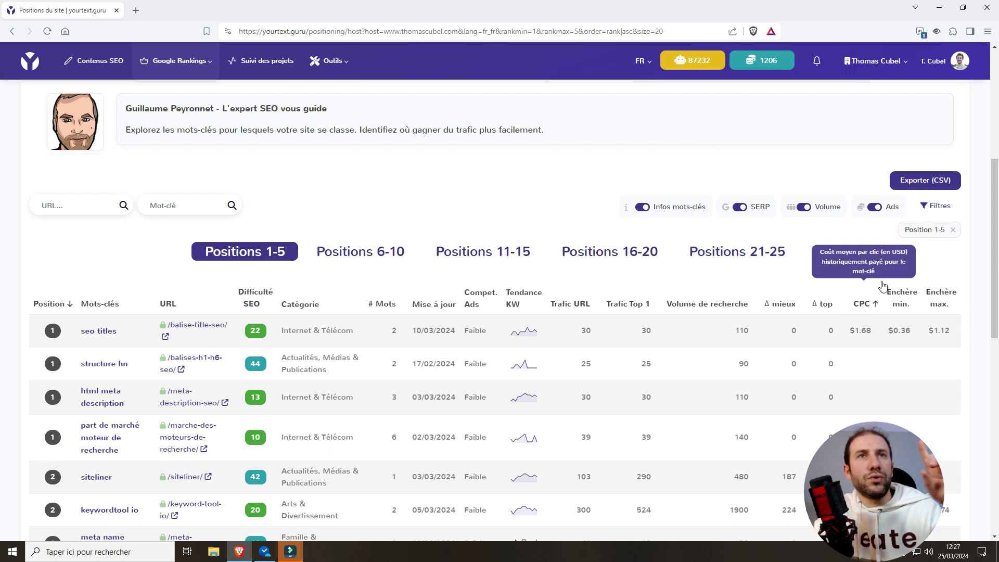
pyautogui.click(939, 207)
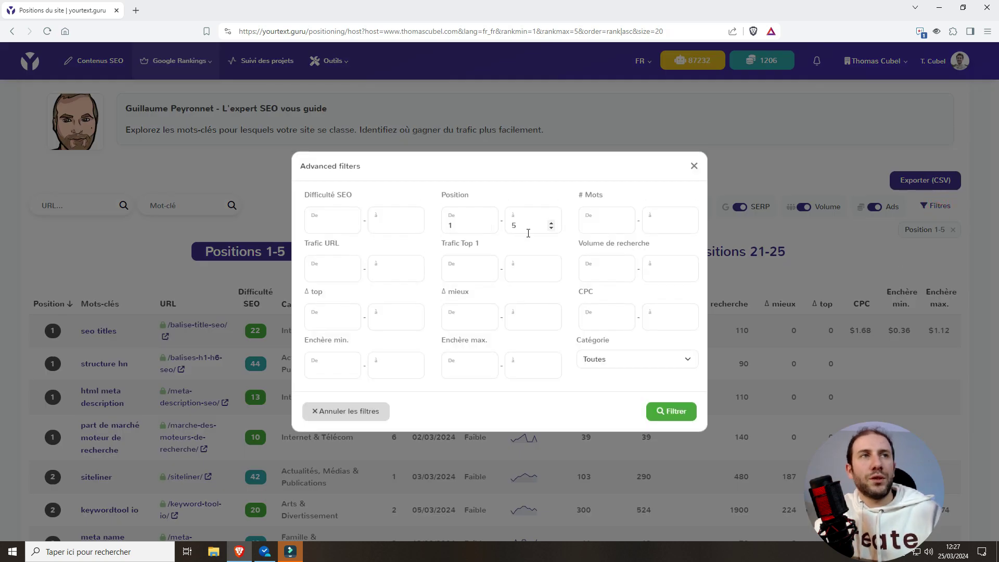
pyautogui.click(694, 166)
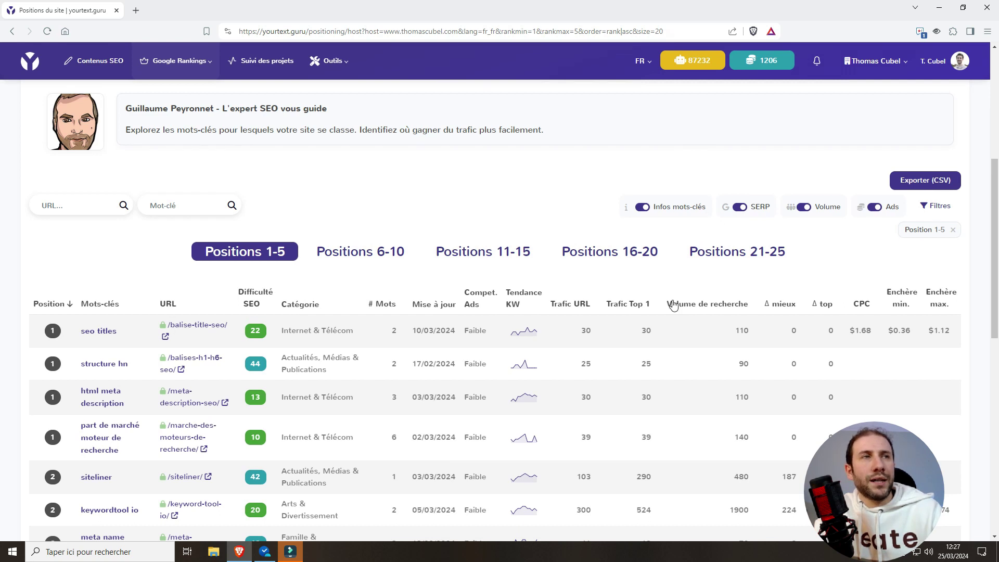
# - Display the Positions 6-10 keywords and check the position range in their advanced filters
pyautogui.click(386, 251)
pyautogui.click(935, 206)
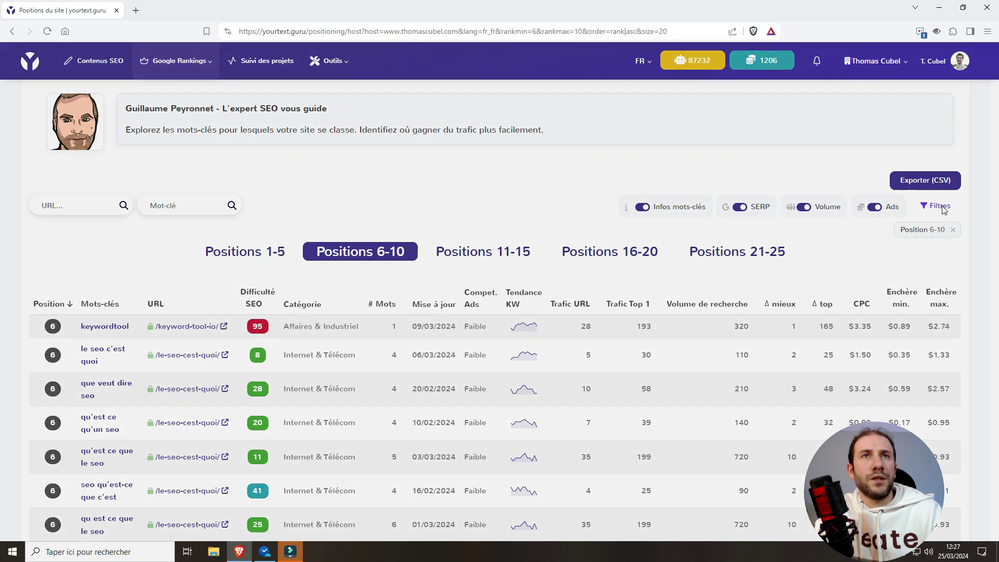
pyautogui.doubleClick(457, 224)
pyautogui.doubleClick(516, 225)
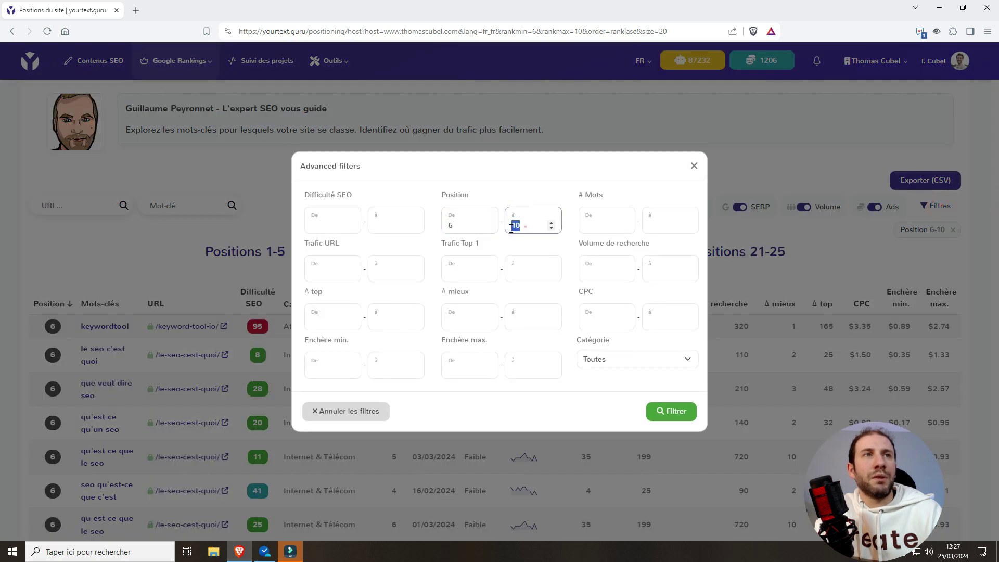
pyautogui.click(694, 166)
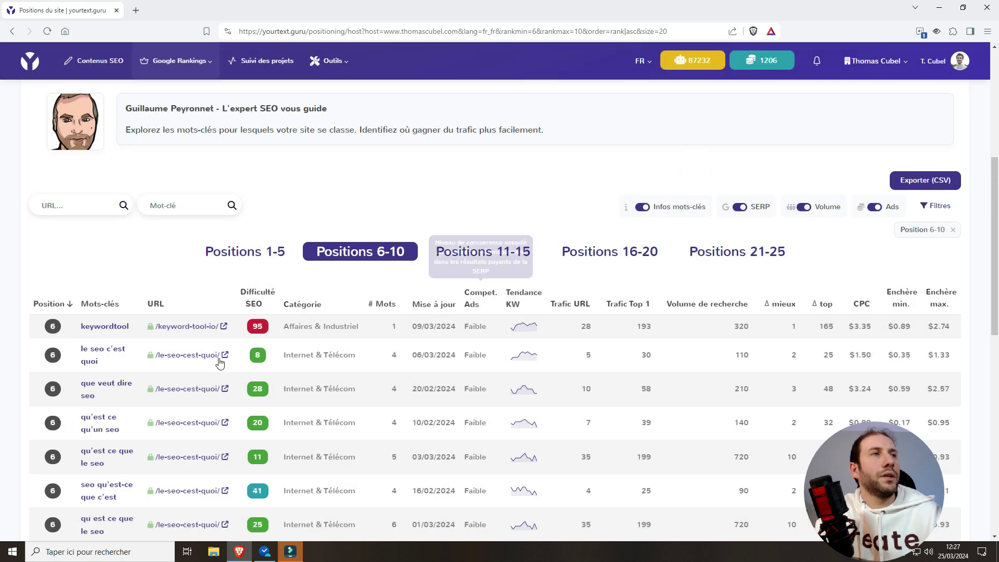
# - Filter the Positions 6-10 table to URLs containing "seo" and review the listed pages
pyautogui.click(76, 206)
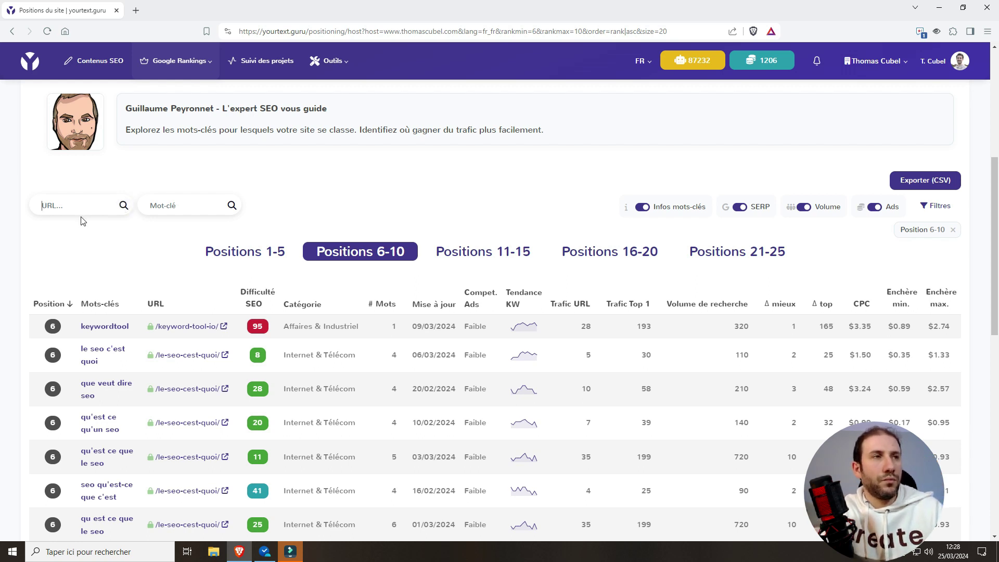
pyautogui.write('seo')
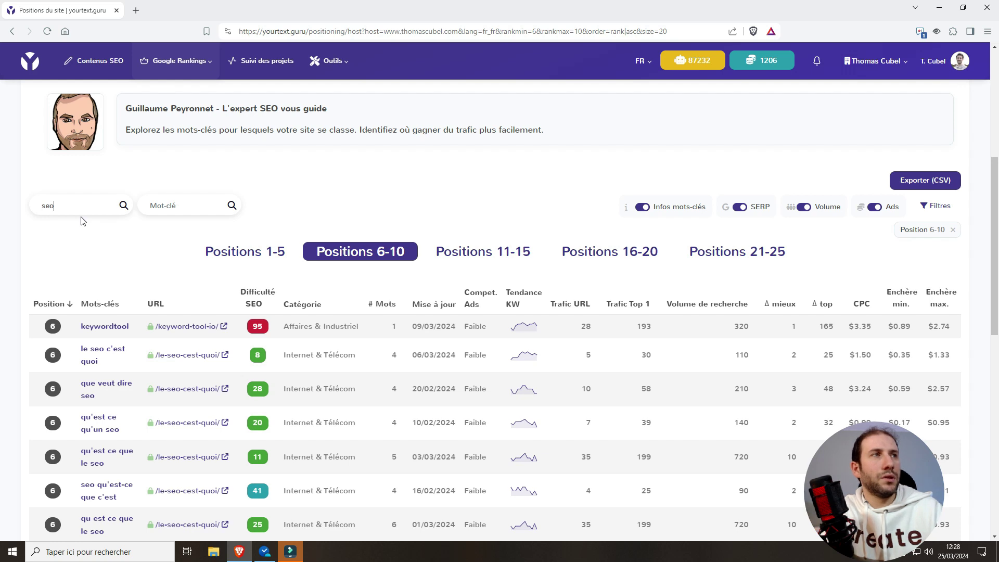
pyautogui.press('Return')
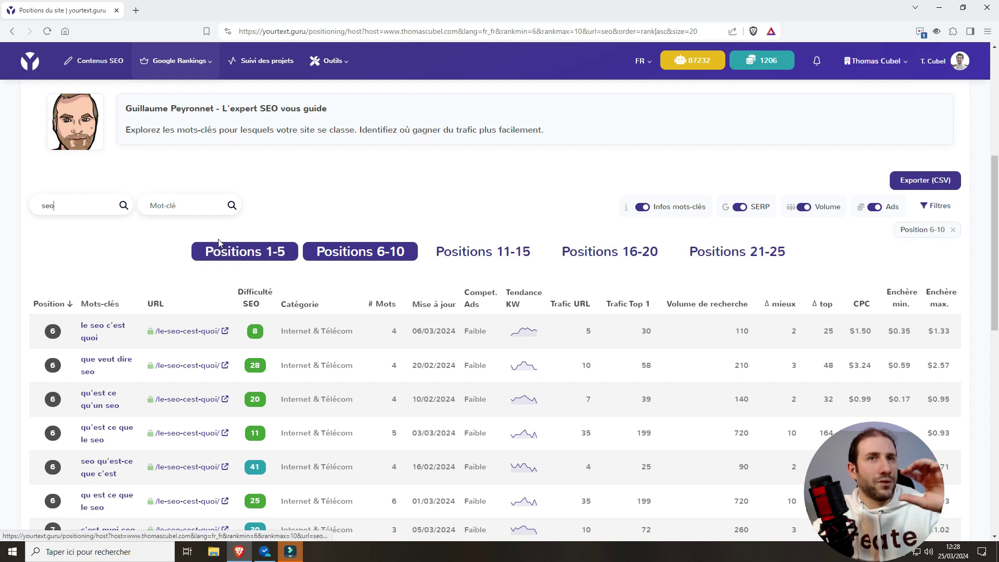
pyautogui.scroll(1, 226, 240)
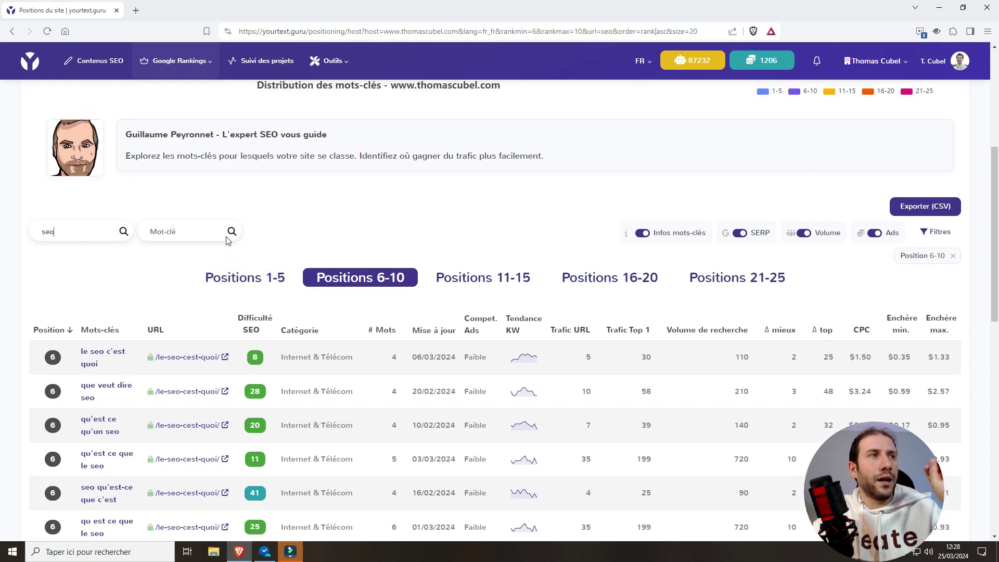
pyautogui.click(65, 235)
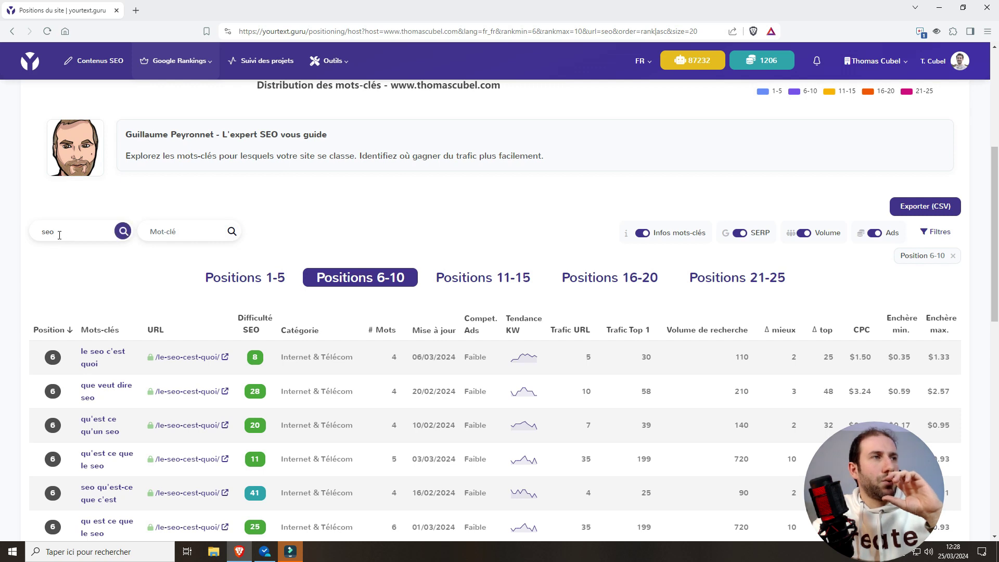
pyautogui.scroll(-3, 160, 296)
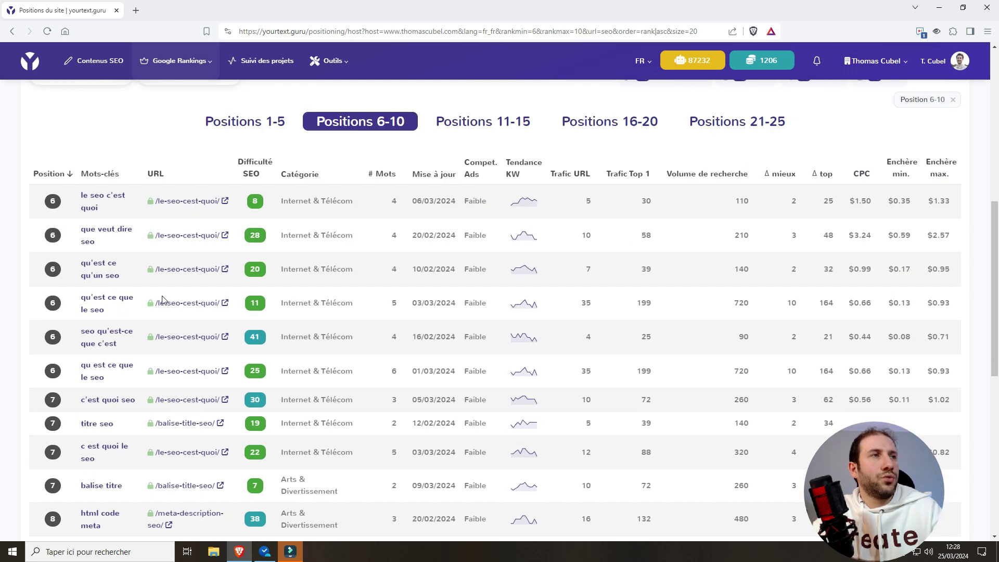
pyautogui.scroll(-5, 202, 307)
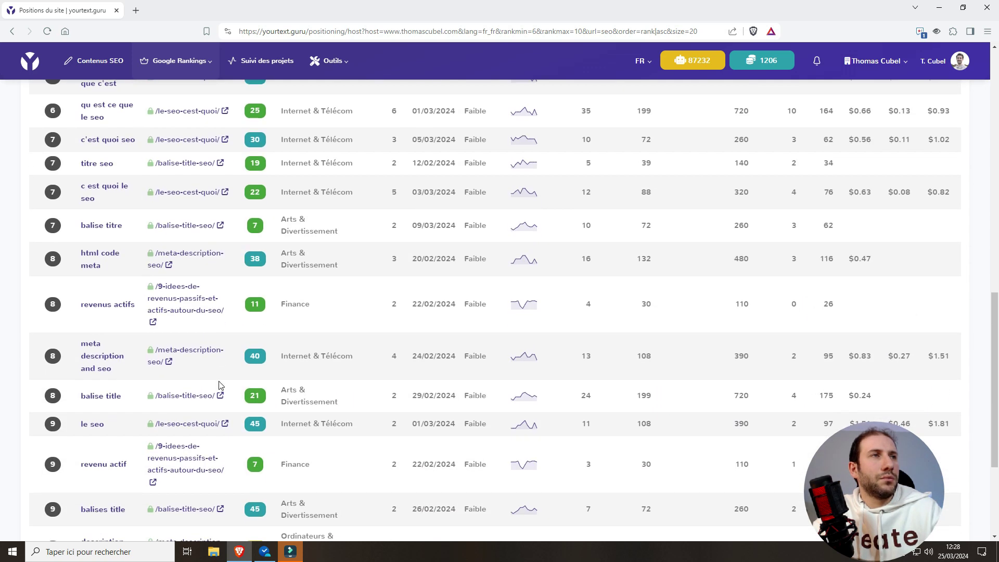
pyautogui.scroll(8, 218, 385)
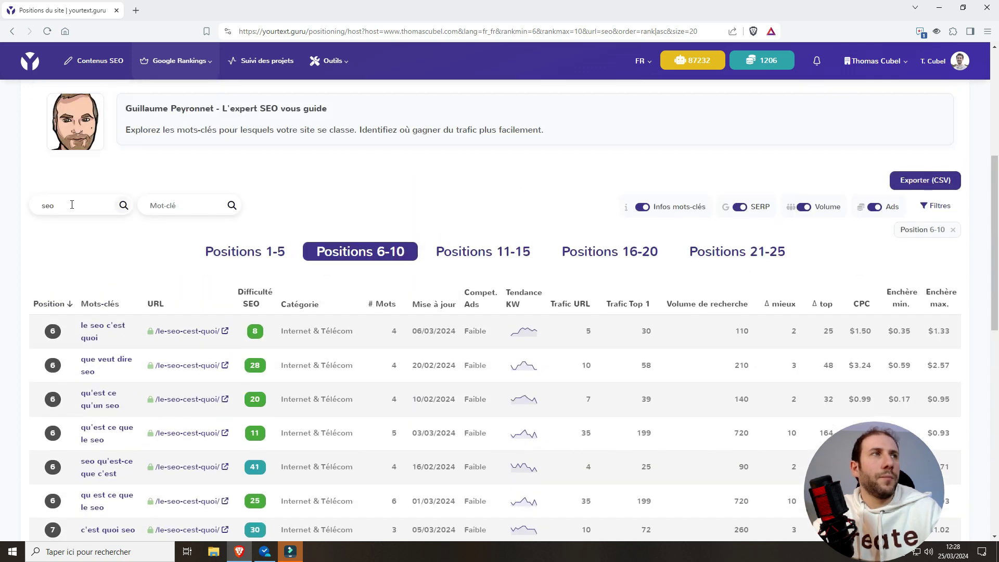
# - Remove the "seo" URL filter from the Positions 6-10 table
pyautogui.moveTo(26, 206); pyautogui.dragTo(77, 207)
pyautogui.press('BackSpace')
pyautogui.click(122, 206)
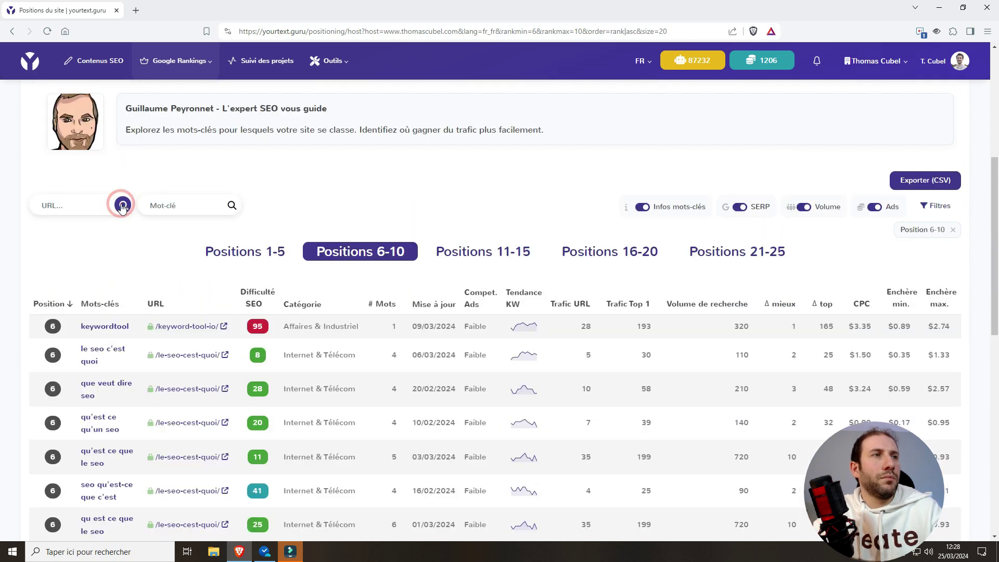
# - Filter the Positions 6-10 table to keywords containing "seo" and look through the matching rows
pyautogui.click(198, 204)
pyautogui.write('seo')
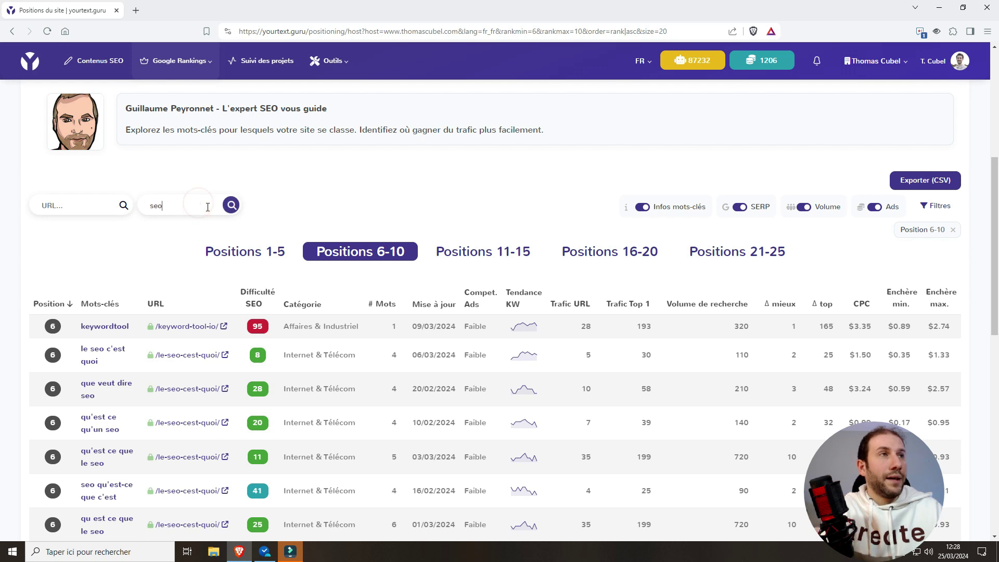
pyautogui.click(232, 205)
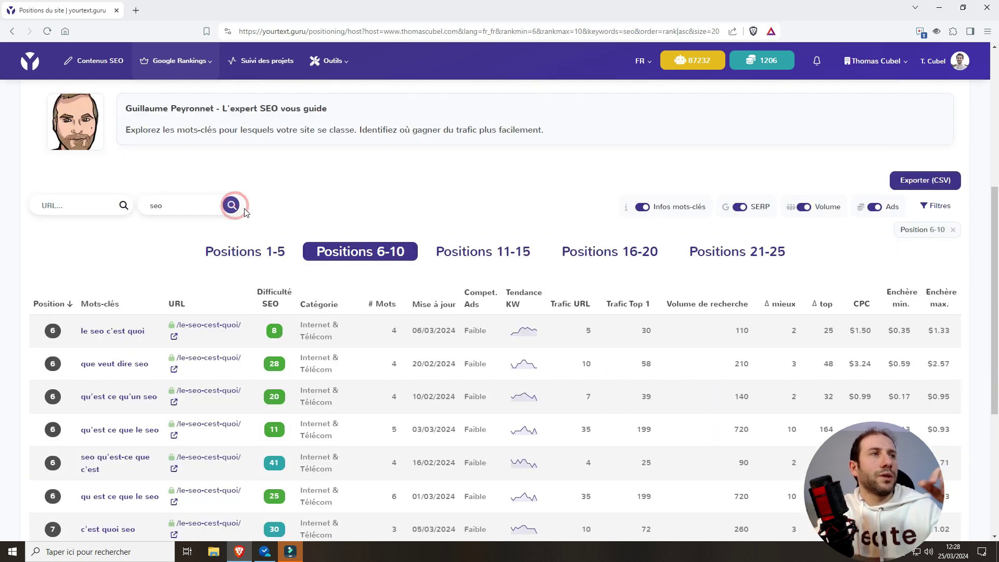
pyautogui.scroll(-5, 178, 357)
pyautogui.scroll(7, 178, 357)
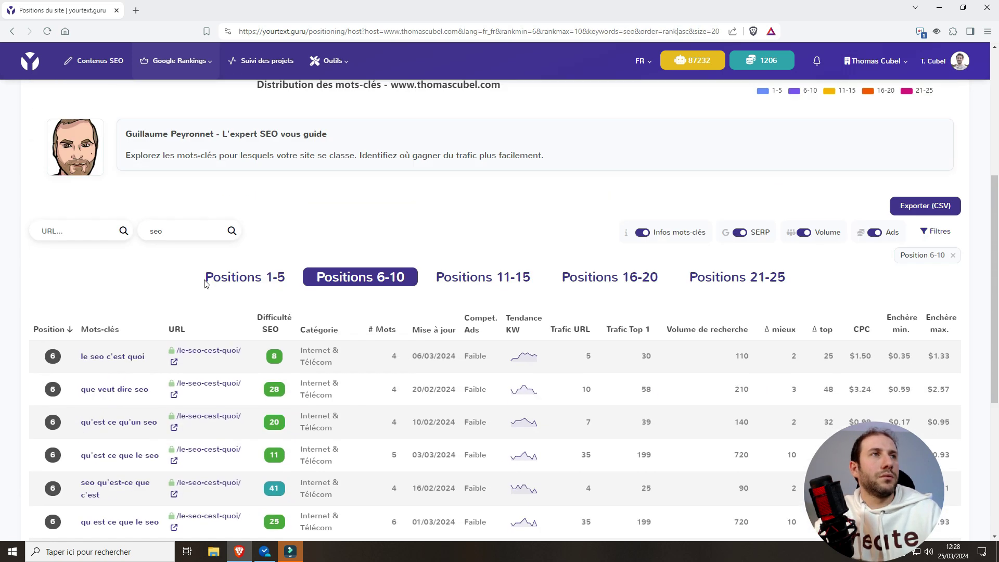
# - Clear the "seo" keyword filter to list all Positions 6-10 keywords
pyautogui.doubleClick(174, 285)
pyautogui.press('BackSpace')
pyautogui.click(232, 286)
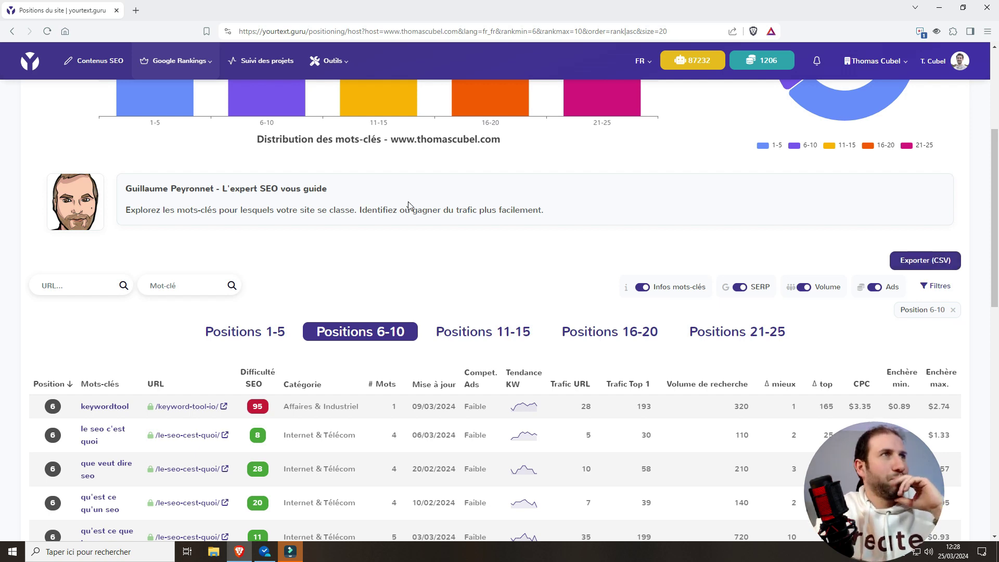
# - Check the available Google Rankings sections and review the site's keyword distribution overview
pyautogui.scroll(5, 406, 203)
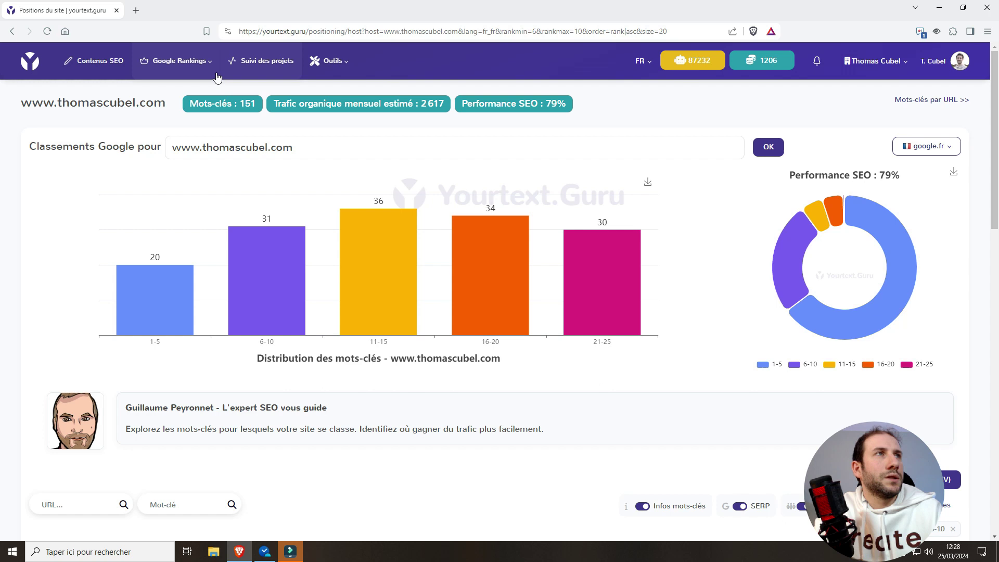
pyautogui.click(202, 63)
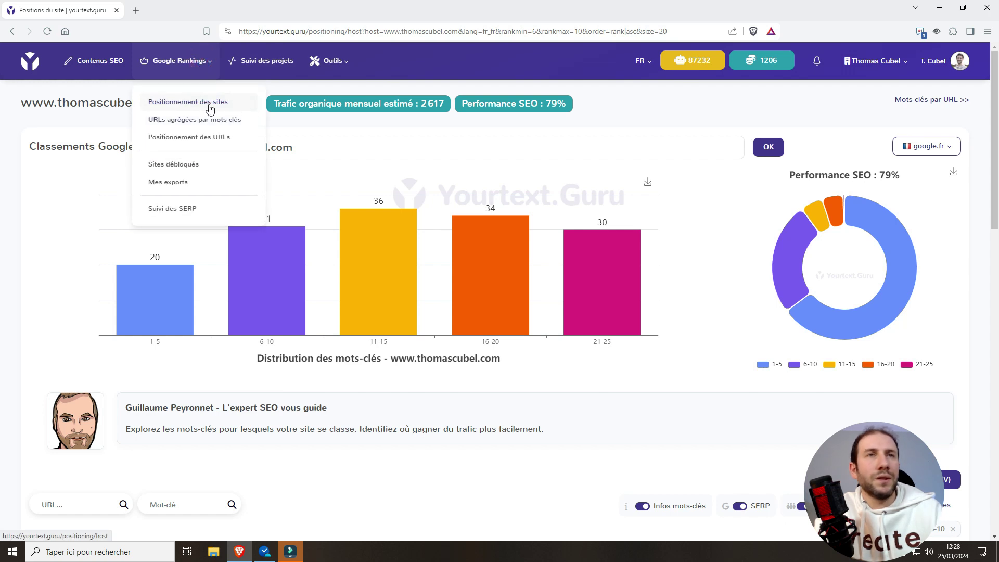
pyautogui.click(725, 113)
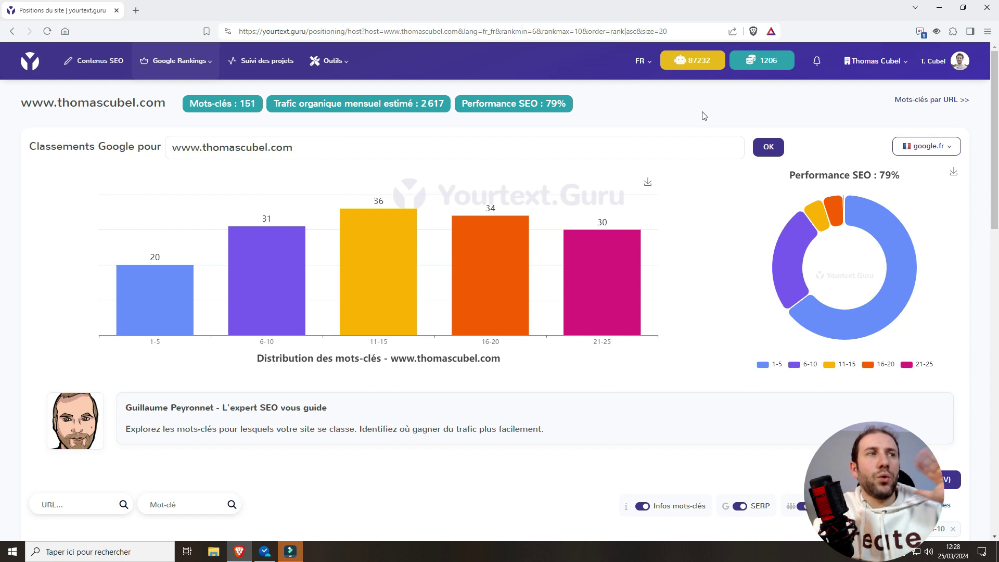
pyautogui.scroll(-3, 707, 144)
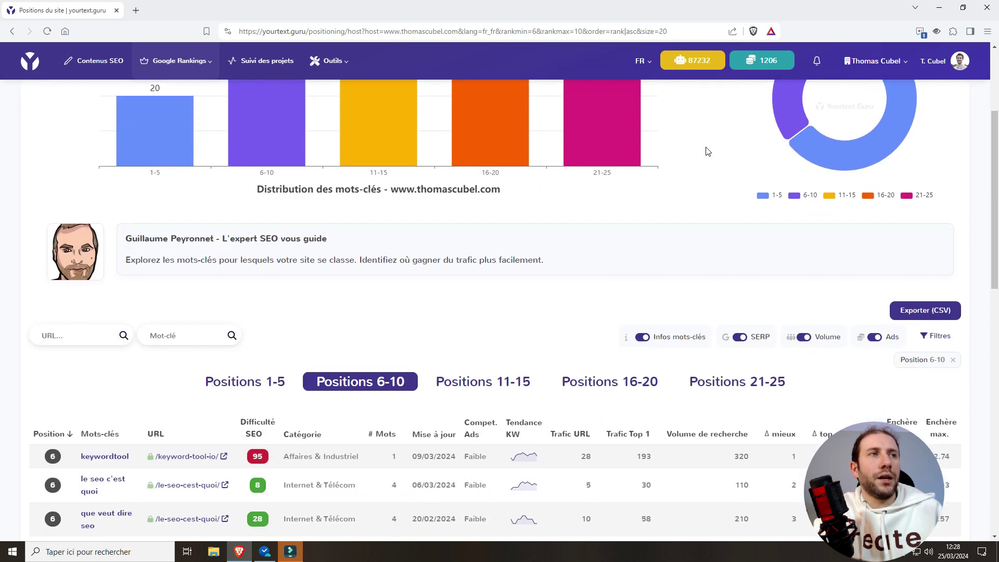
pyautogui.scroll(3, 706, 150)
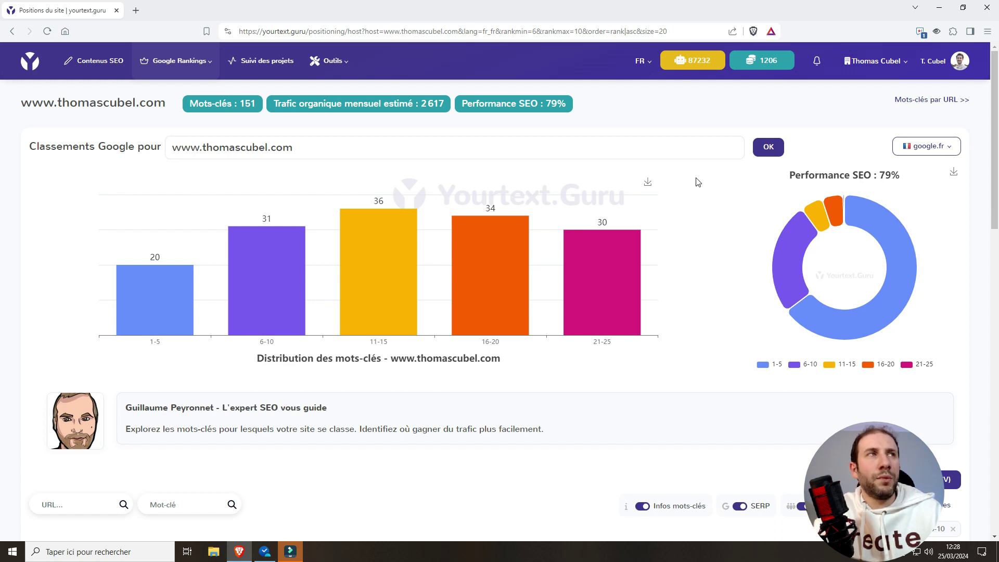
# - Look over the Google Rankings sections and open the analysed site's keywords grouped by URL
pyautogui.click(173, 60)
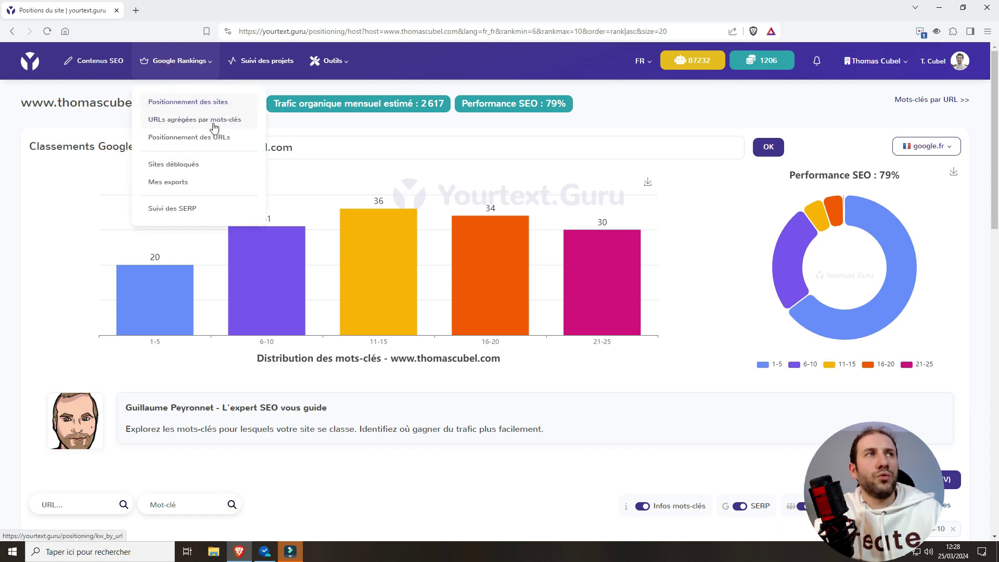
pyautogui.click(670, 120)
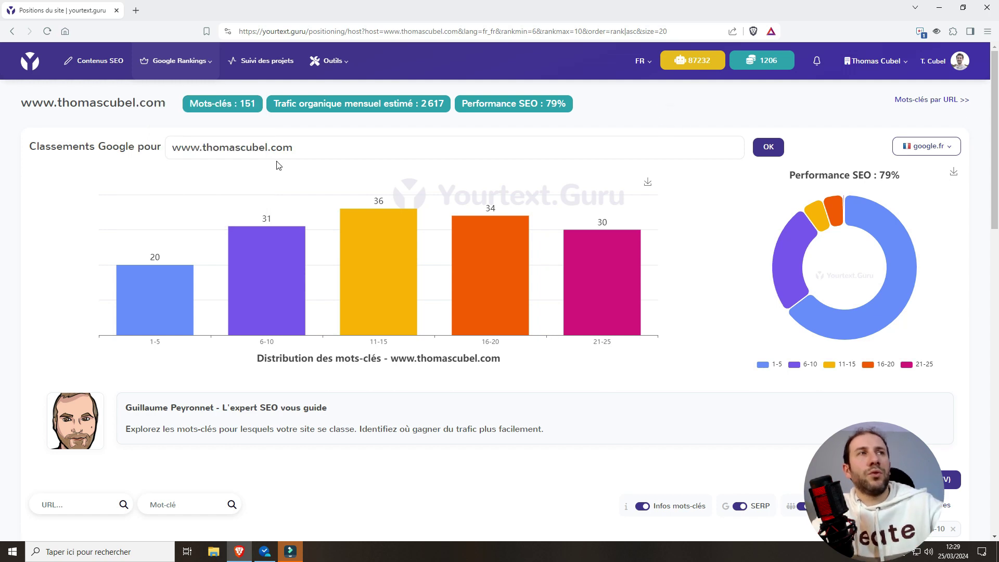
pyautogui.click(937, 99)
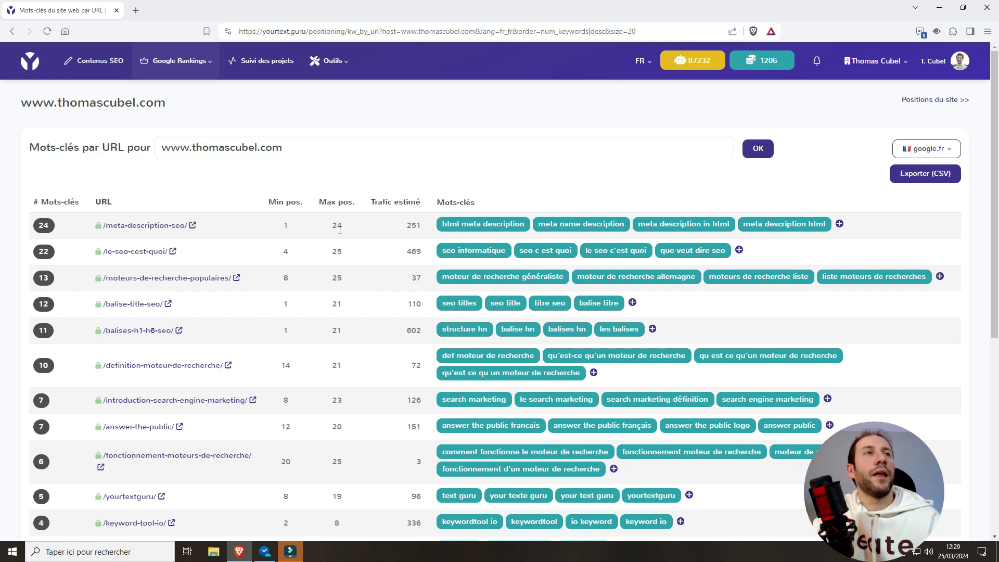
# - Look through the keywords grouped by URL and sort the table by estimated traffic, highest first
pyautogui.doubleClick(409, 225)
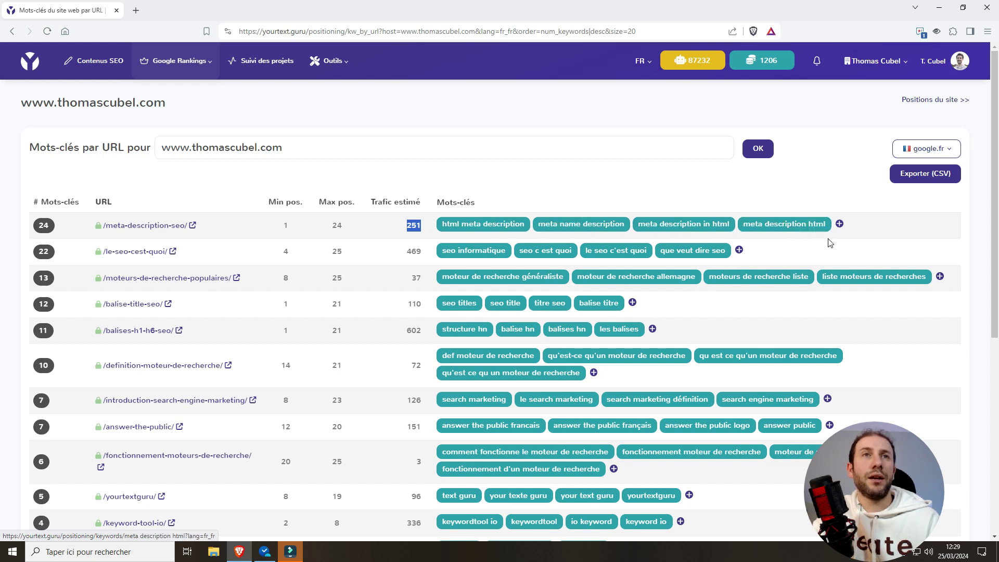
pyautogui.click(202, 70)
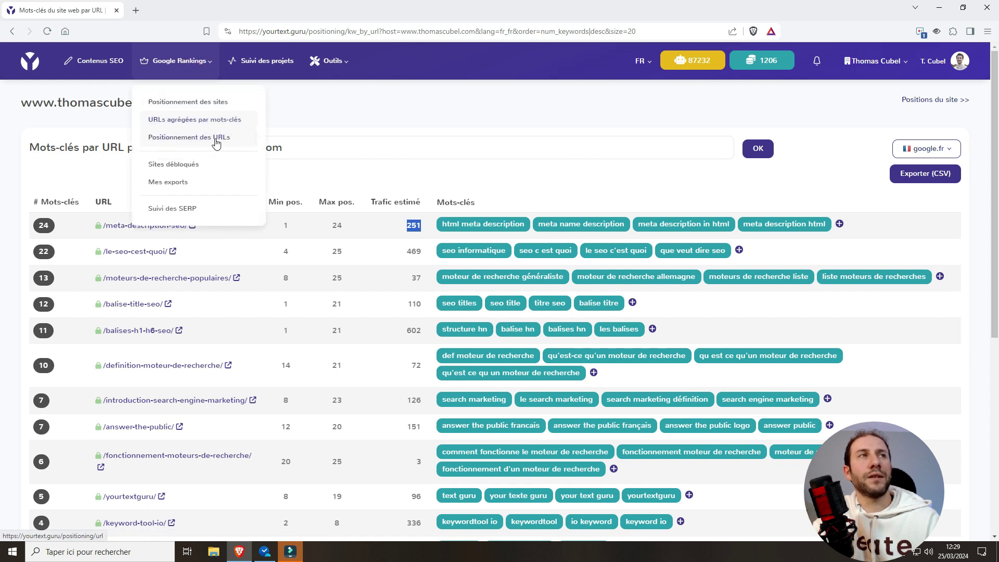
pyautogui.click(627, 173)
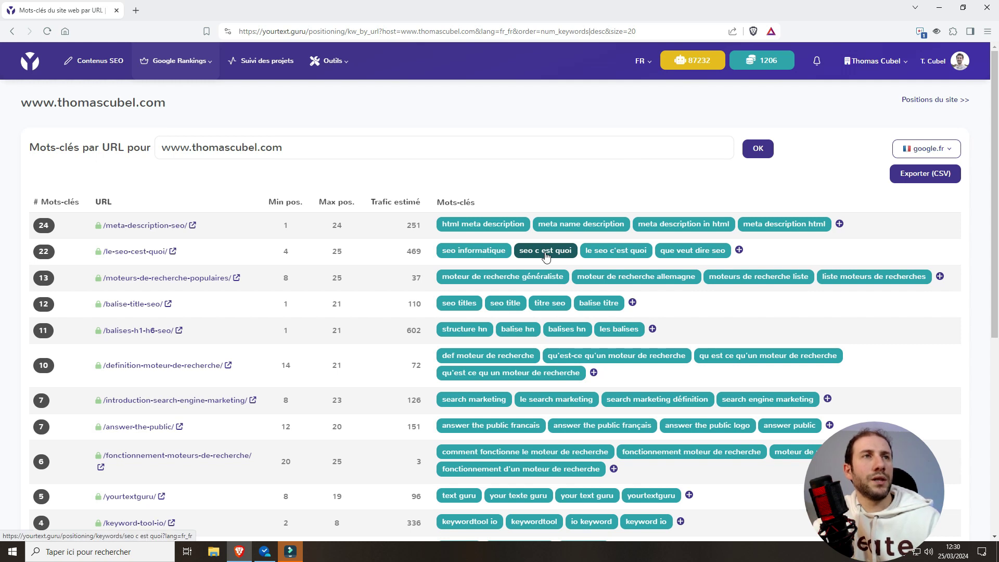
pyautogui.scroll(-5, 164, 315)
pyautogui.scroll(1, 165, 314)
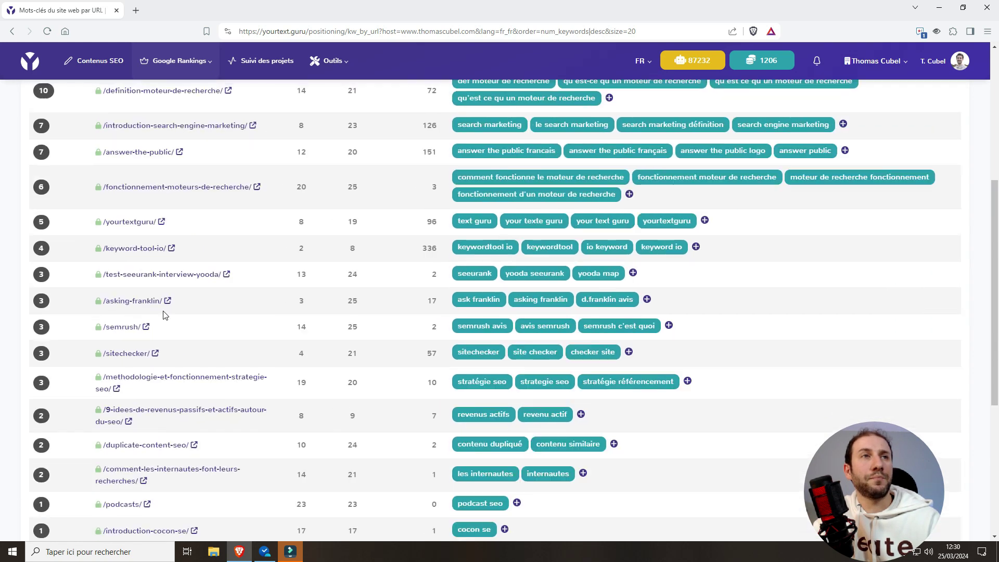
pyautogui.scroll(5, 164, 315)
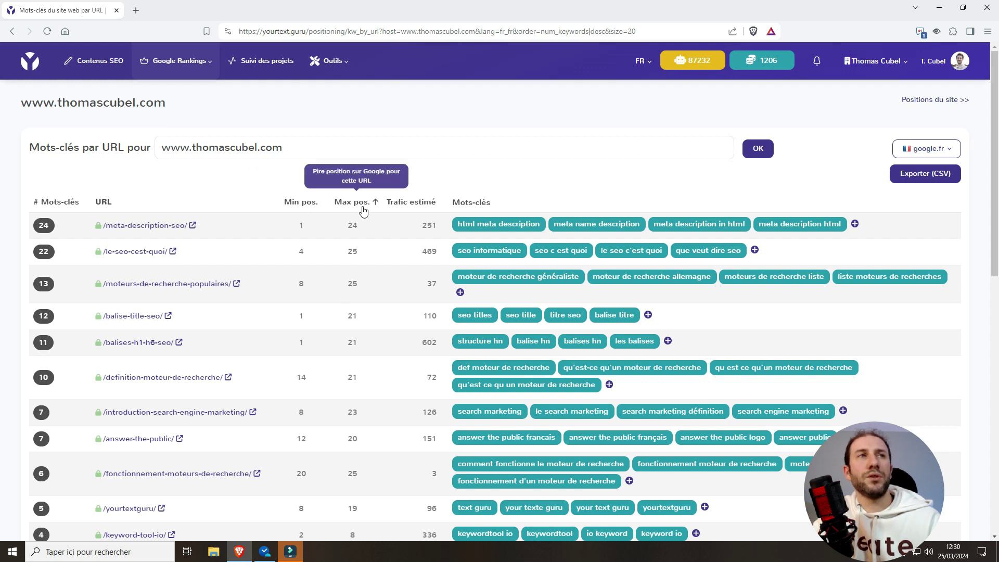
pyautogui.click(430, 204)
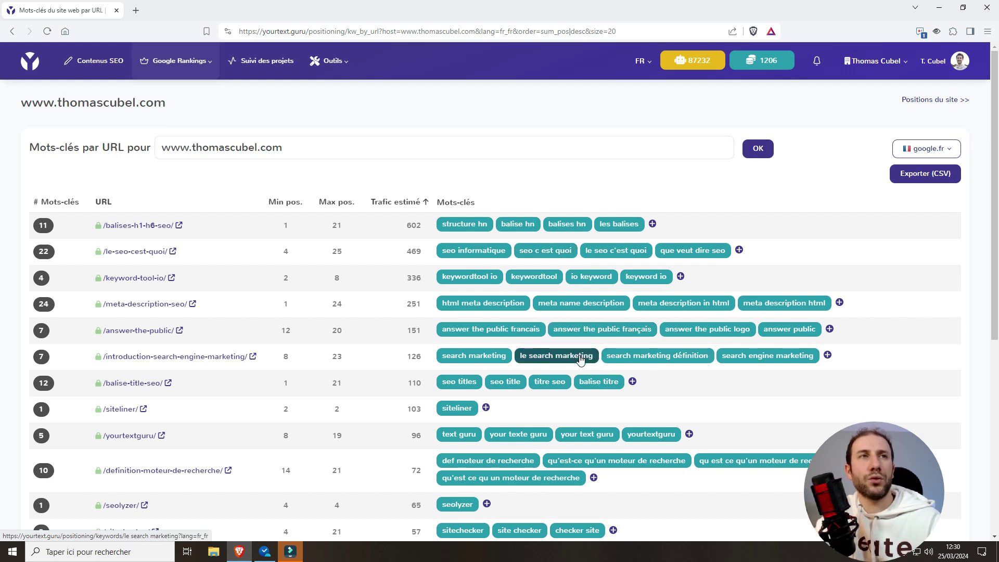
# - Open the details of the keyword "seo c est quoi" and review its similar keywords and SERP
pyautogui.click(551, 250)
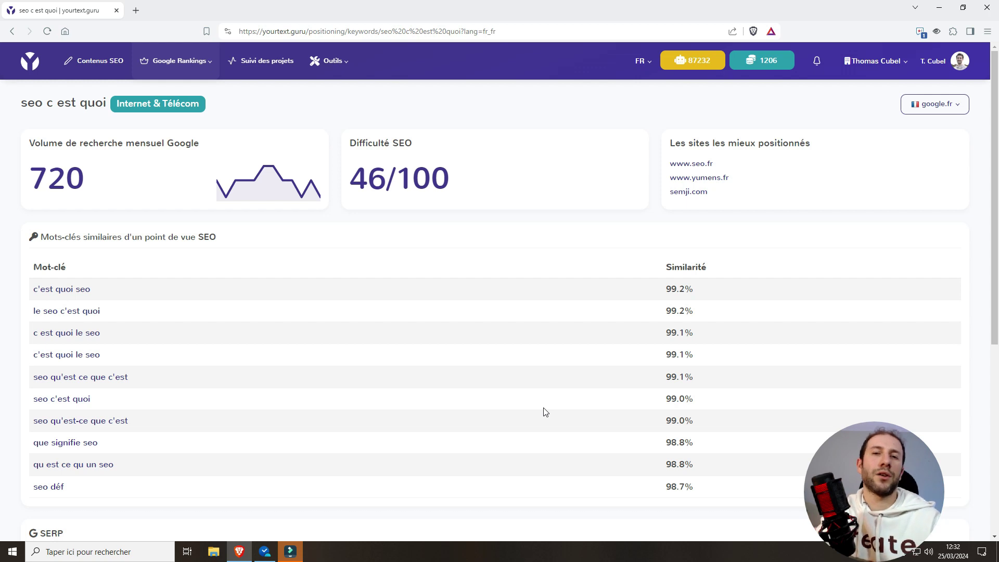
pyautogui.scroll(-6, 478, 267)
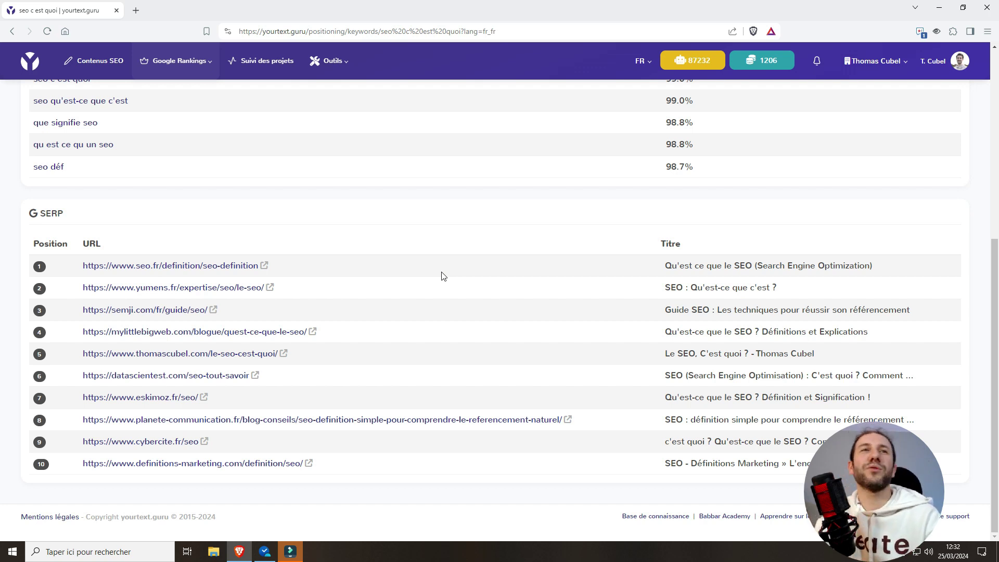
pyautogui.scroll(6, 443, 275)
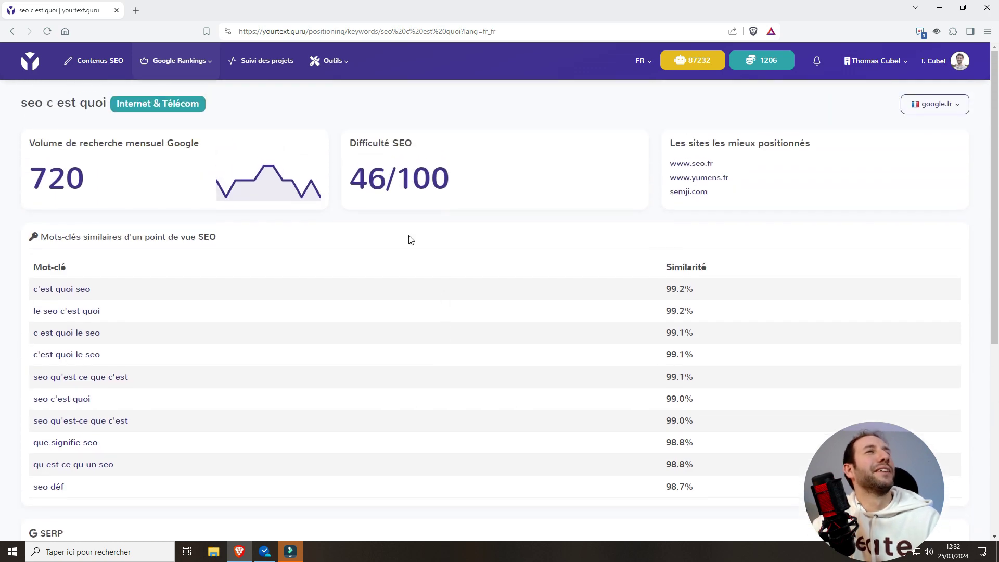
# - Return to the site's Positions 6-10 list and open the Google rankings of the /le-seo-cest-quoi/ URL
pyautogui.click(211, 62)
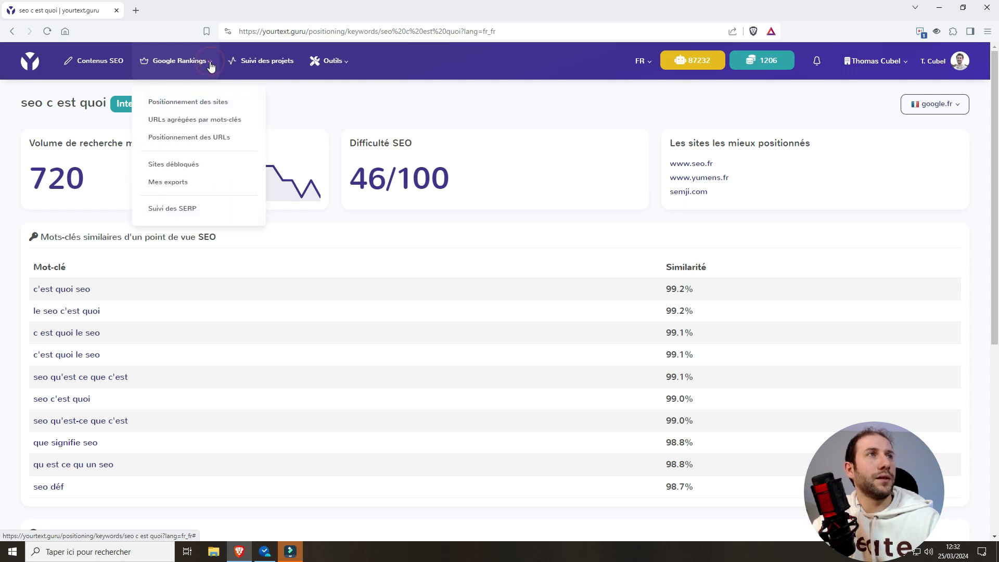
pyautogui.click(312, 112)
pyautogui.click(11, 34)
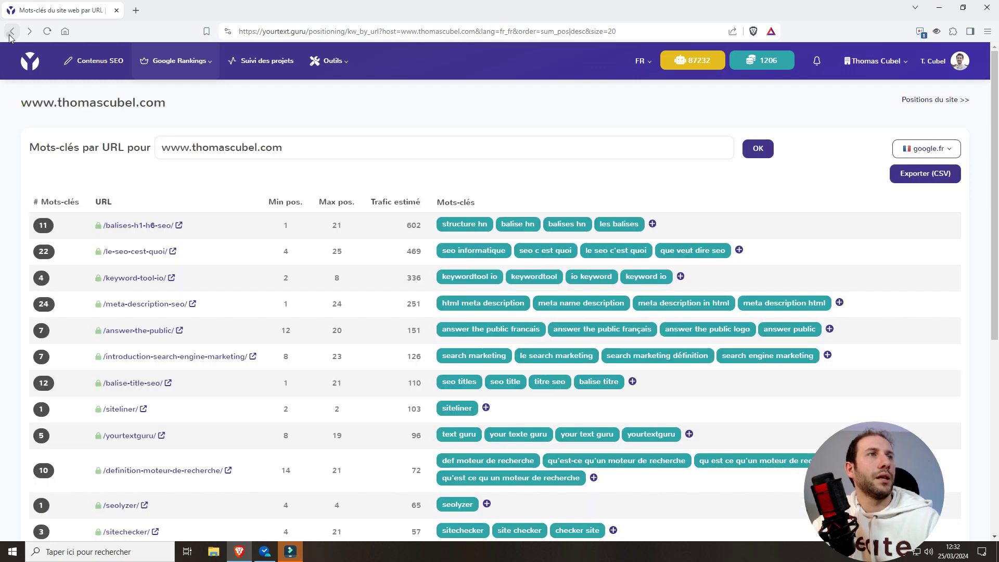
pyautogui.click(10, 34)
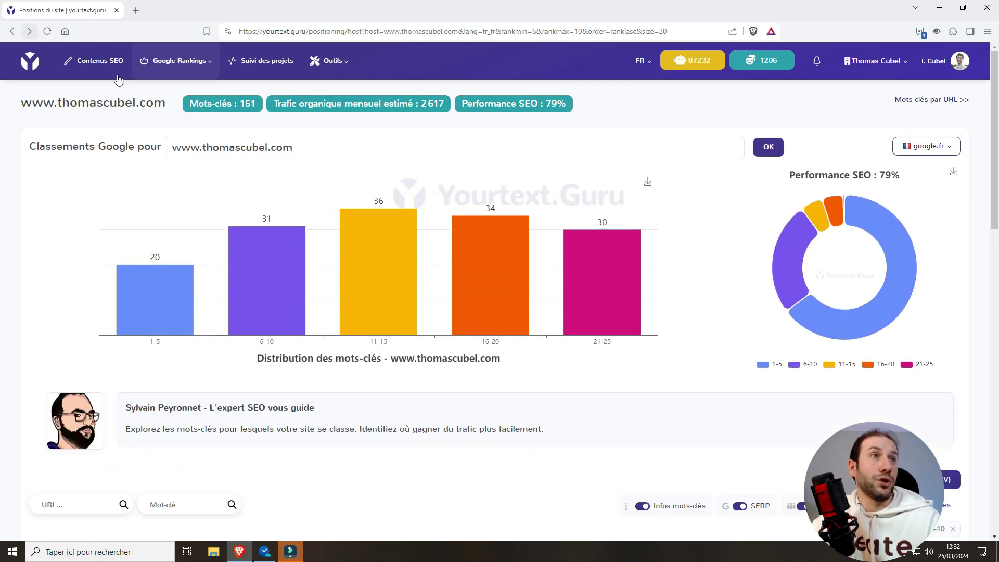
pyautogui.scroll(-5, 435, 199)
pyautogui.scroll(-5, 436, 199)
pyautogui.scroll(2, 322, 229)
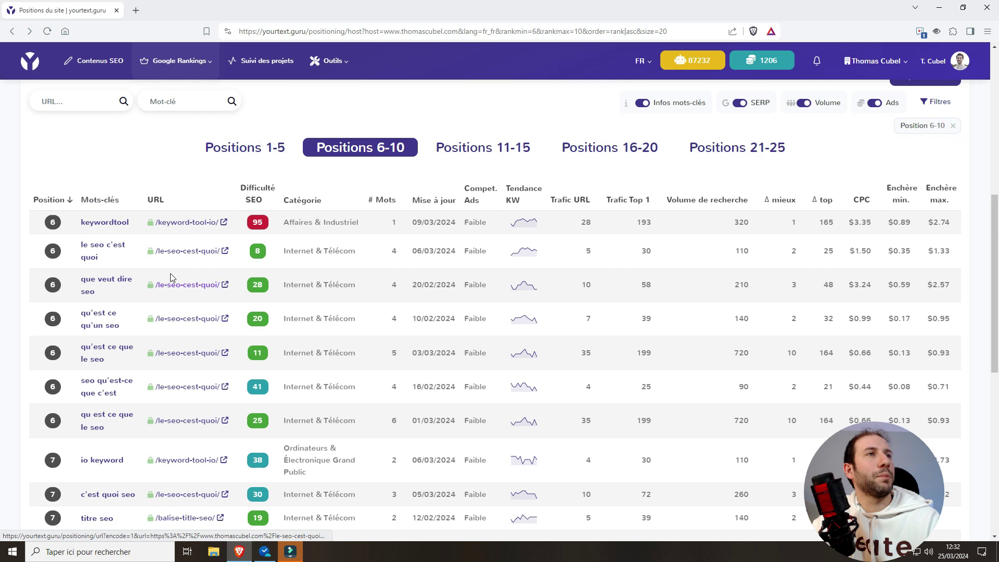
pyautogui.click(195, 254)
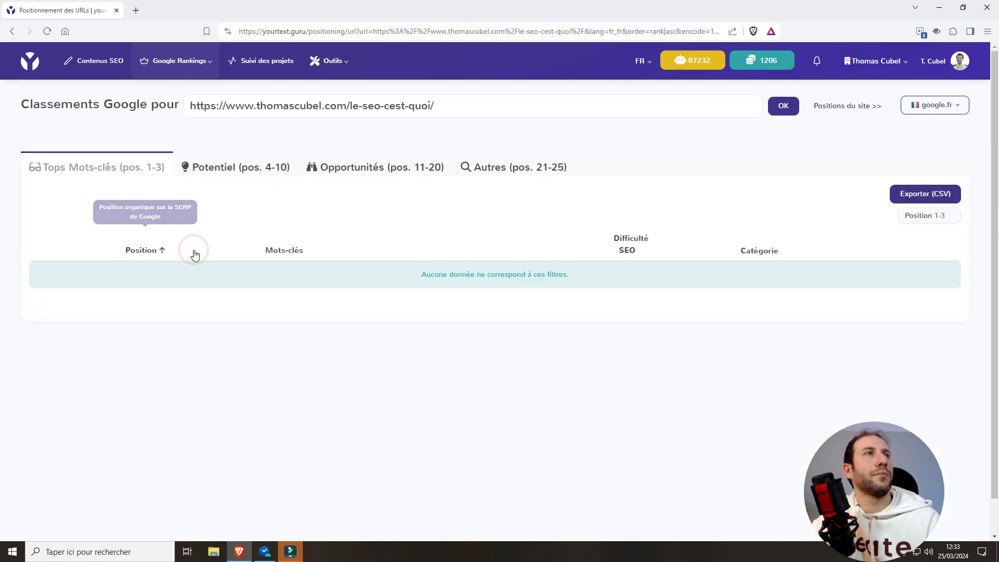
# - Examine the URL's keywords in the Potentiel (4-10), Opportunités (11-20) and Autres (21-25) position groups
pyautogui.click(198, 61)
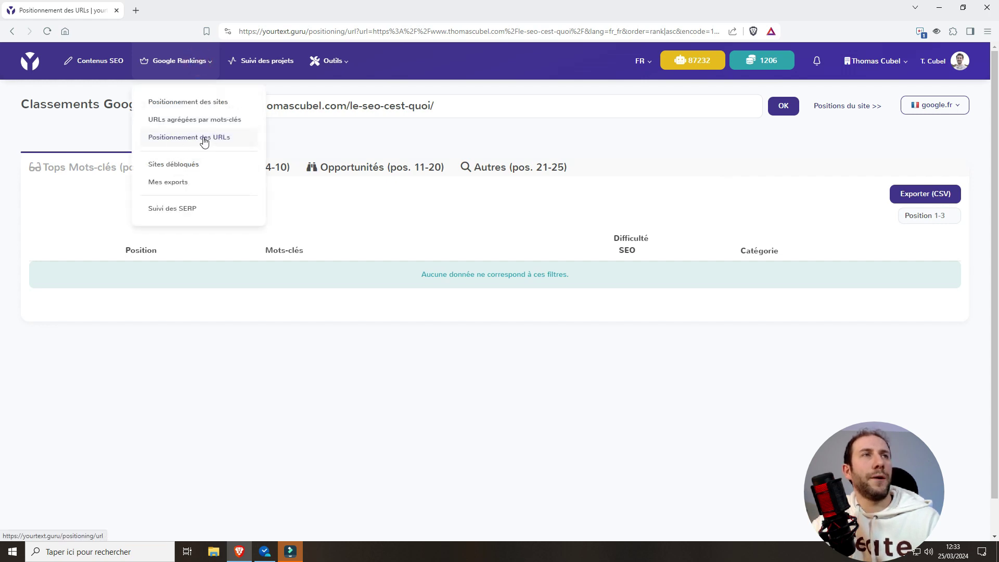
pyautogui.click(677, 135)
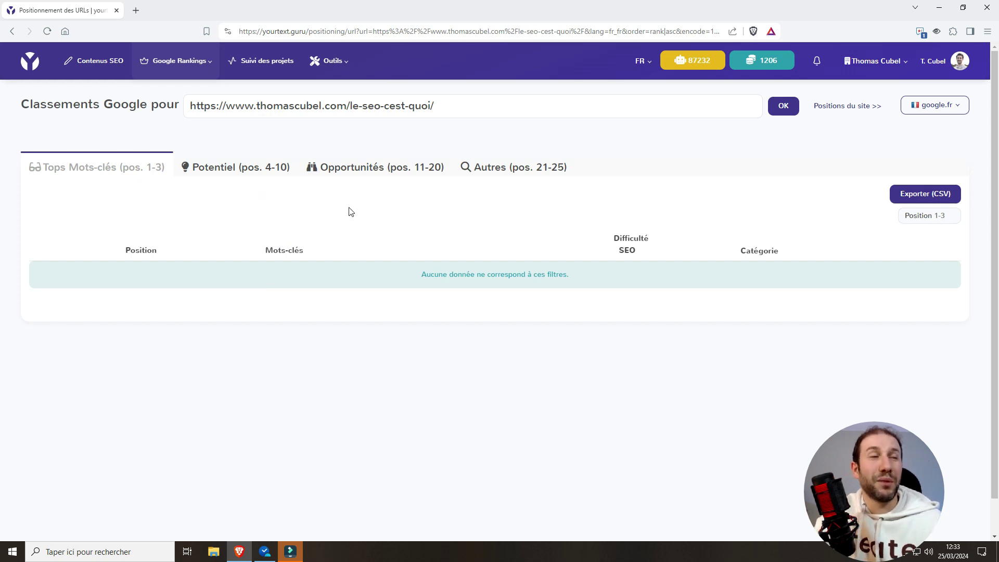
pyautogui.click(242, 169)
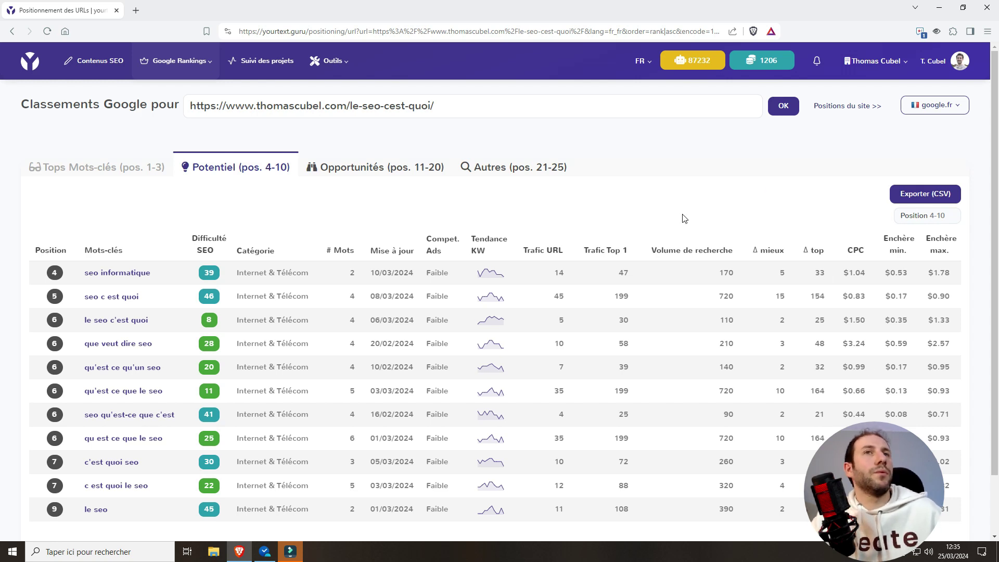
pyautogui.moveTo(415, 233)
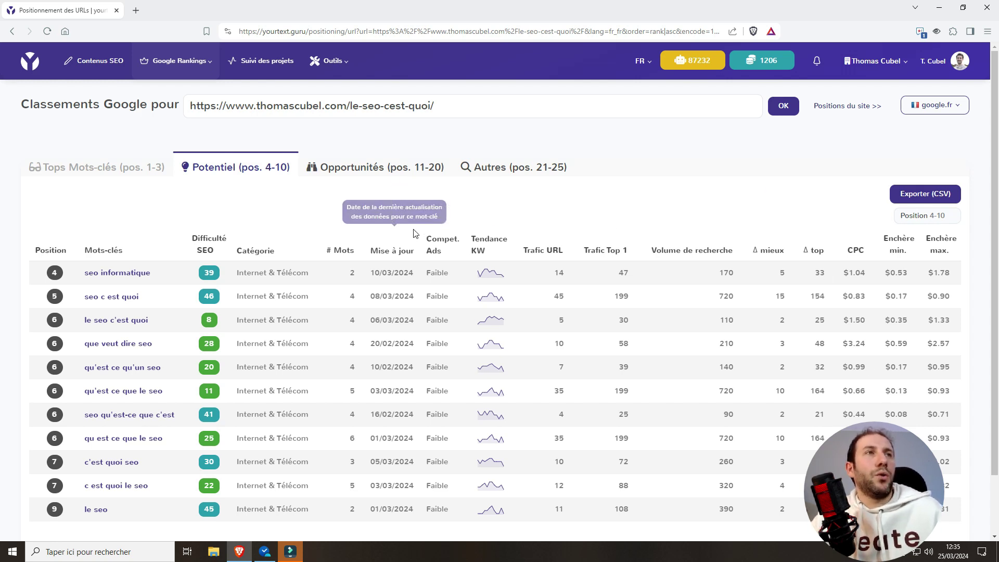
pyautogui.click(386, 168)
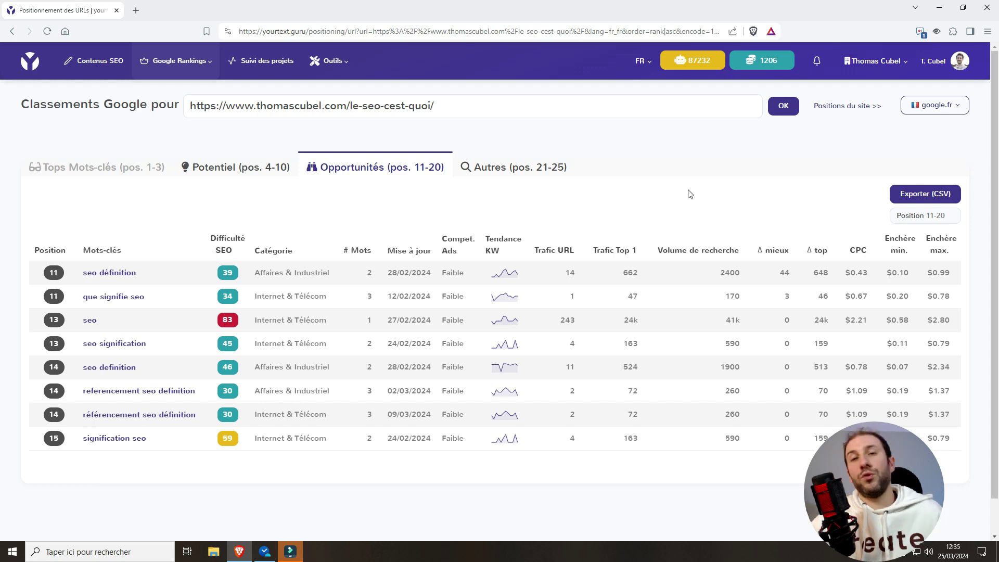
pyautogui.click(494, 172)
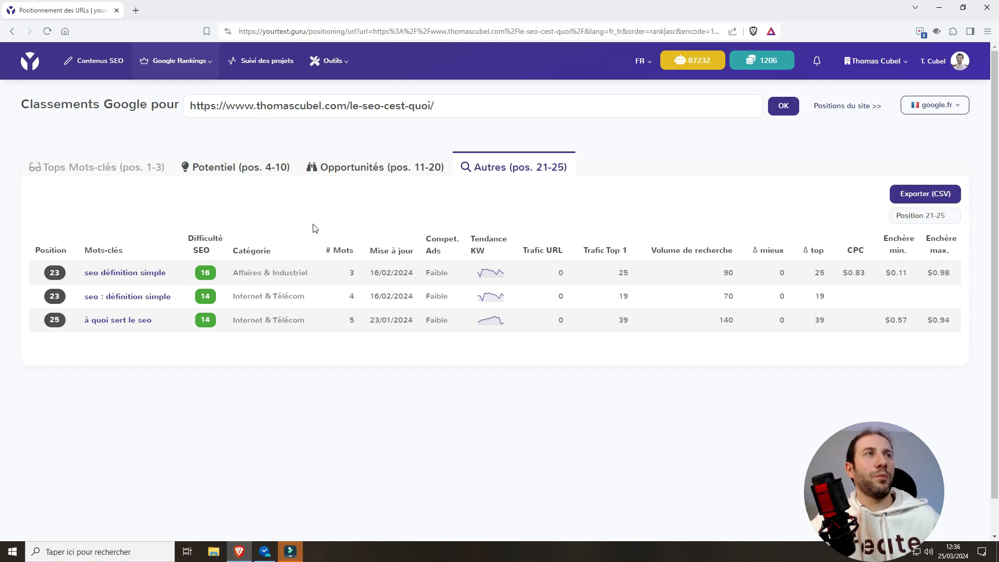
# - Go through the URL's keyword position groups once more, ending on Tops Mots-clés (pos. 1-3)
pyautogui.click(233, 169)
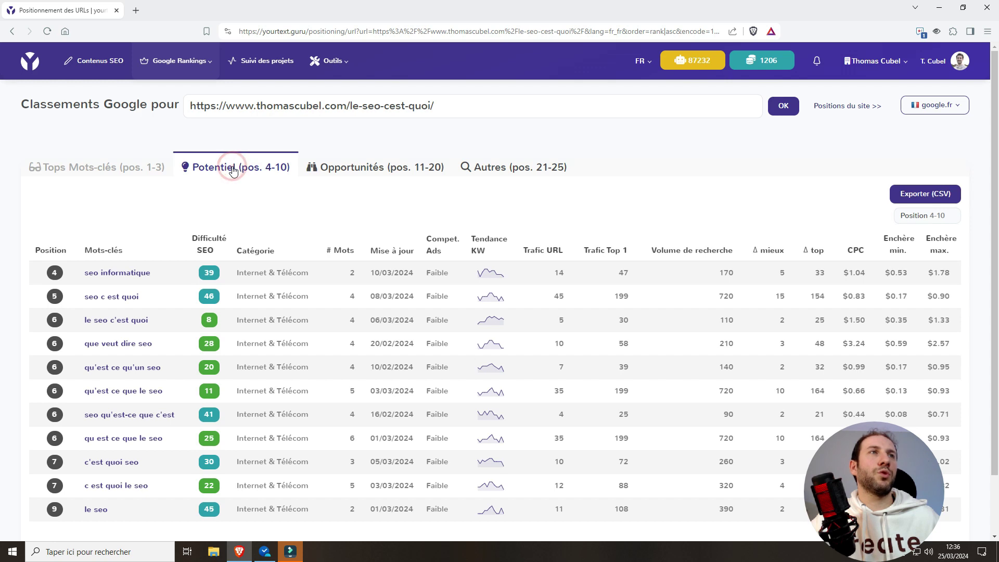
pyautogui.click(376, 170)
pyautogui.click(498, 165)
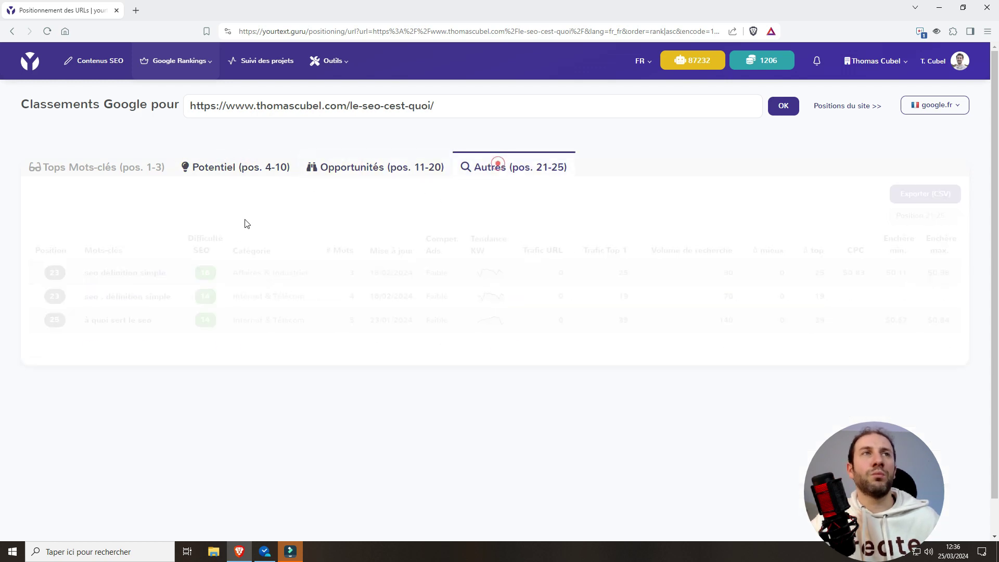
pyautogui.click(146, 169)
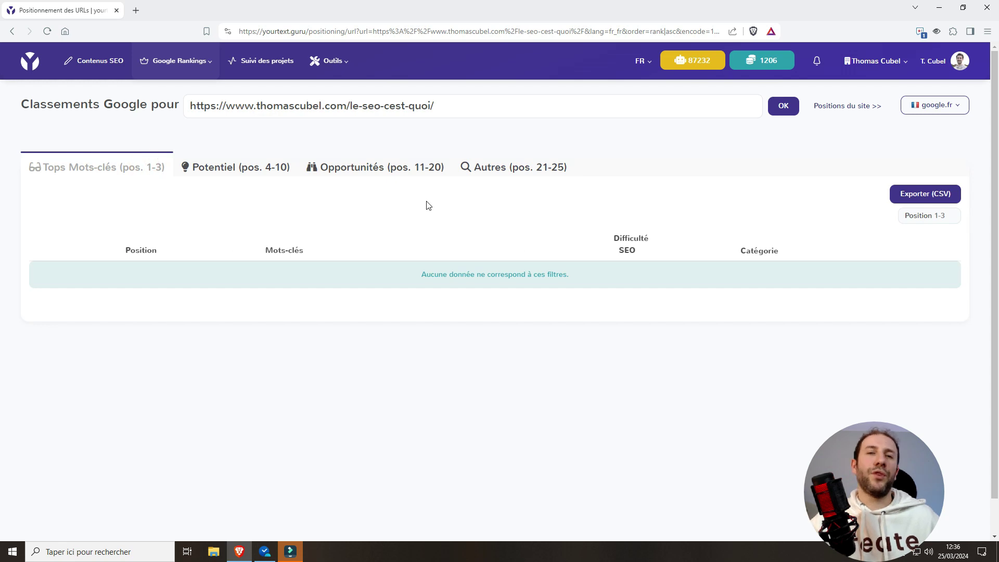